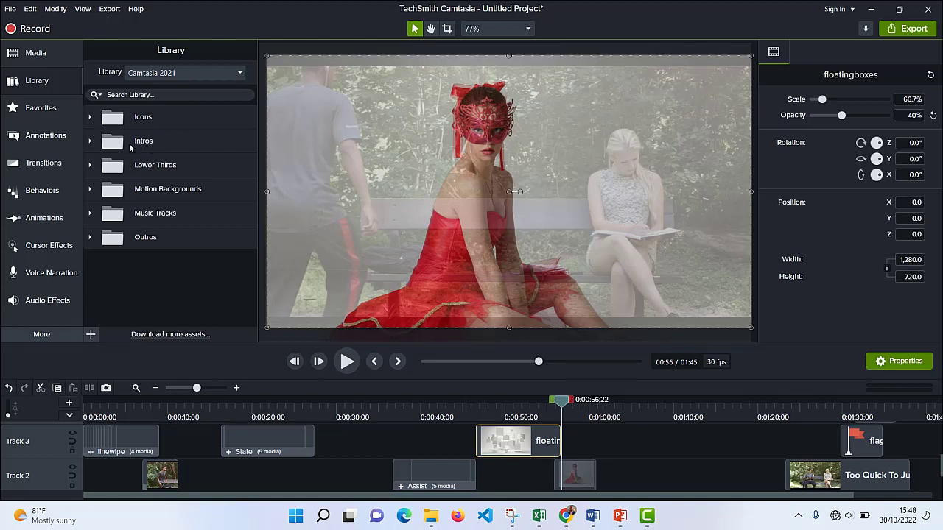
# Step: Look through the Motion Backgrounds and Music Tracks folders in the Camtasia 2021 library
pyautogui.click(89, 190)
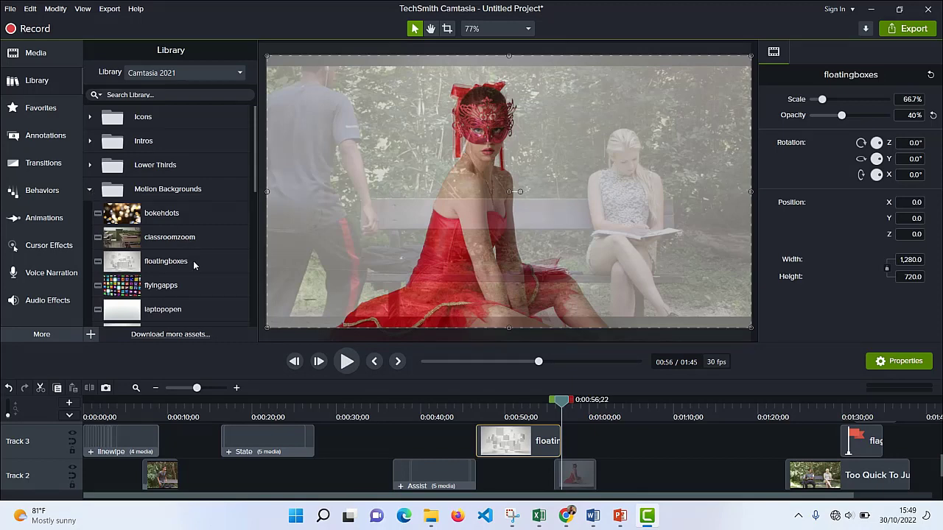
pyautogui.click(90, 190)
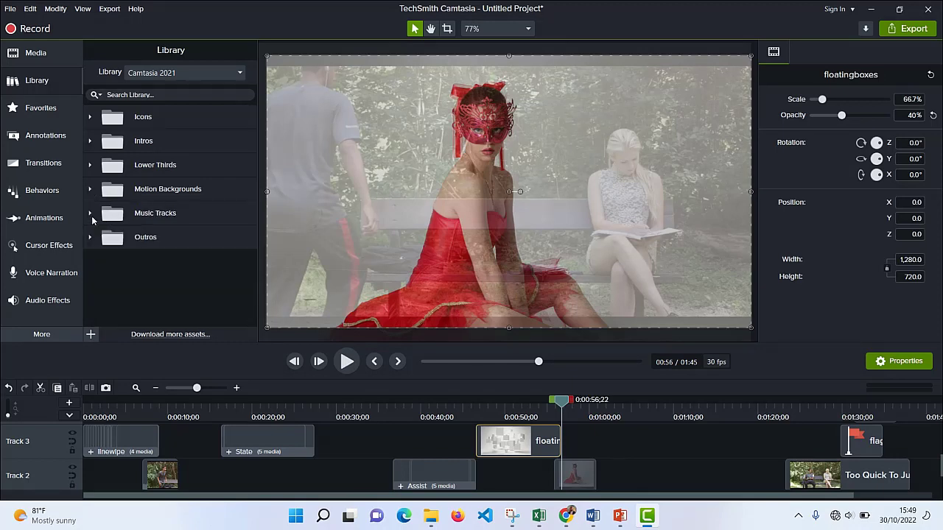
pyautogui.click(90, 214)
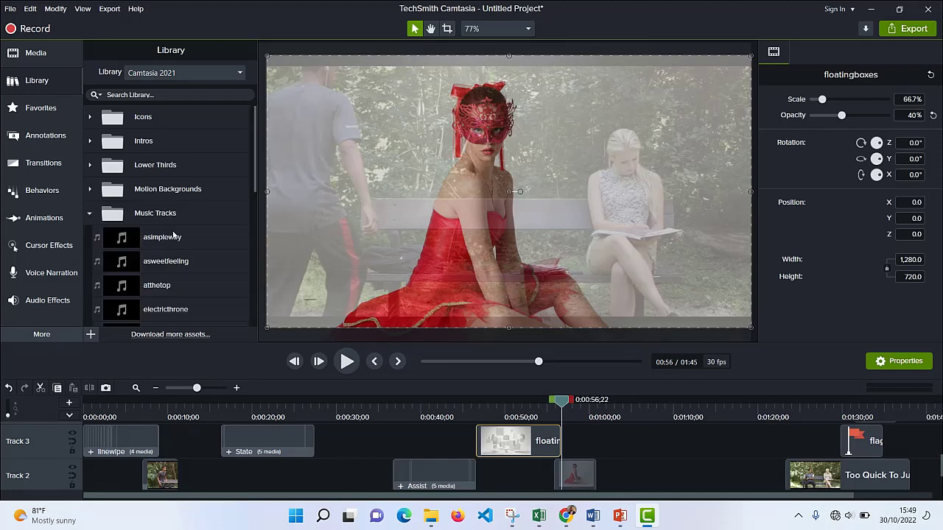
pyautogui.scroll(-1, 165, 252)
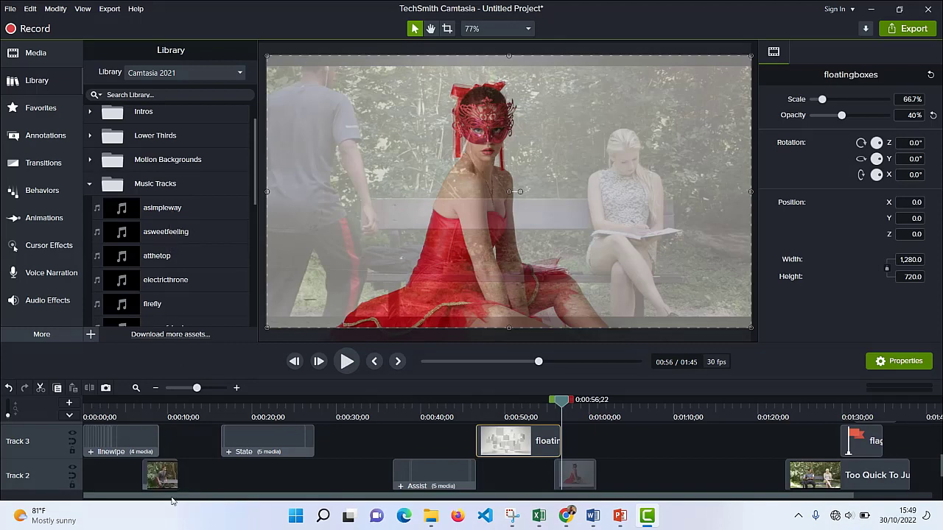
pyautogui.scroll(2, 121, 454)
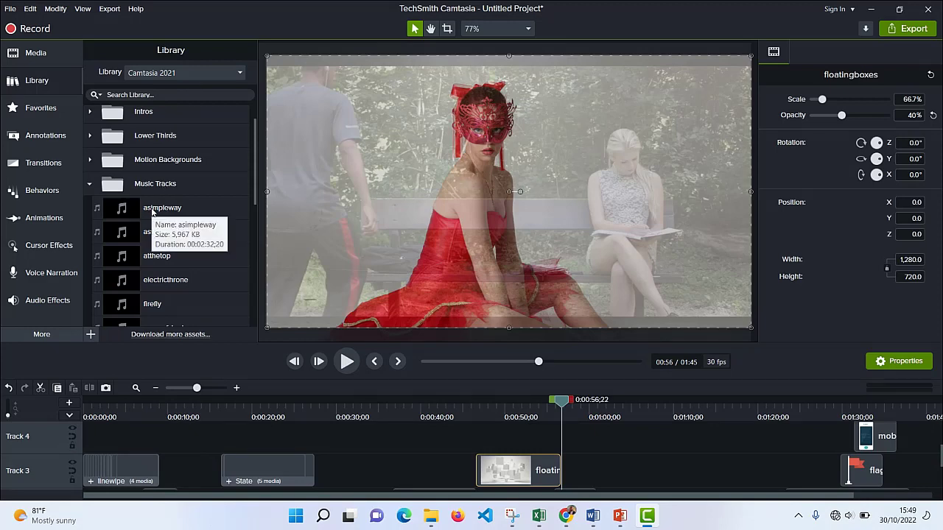
# Step: Preview the asimpleway and asweetfeeling music tracks from the library
pyautogui.click(152, 212)
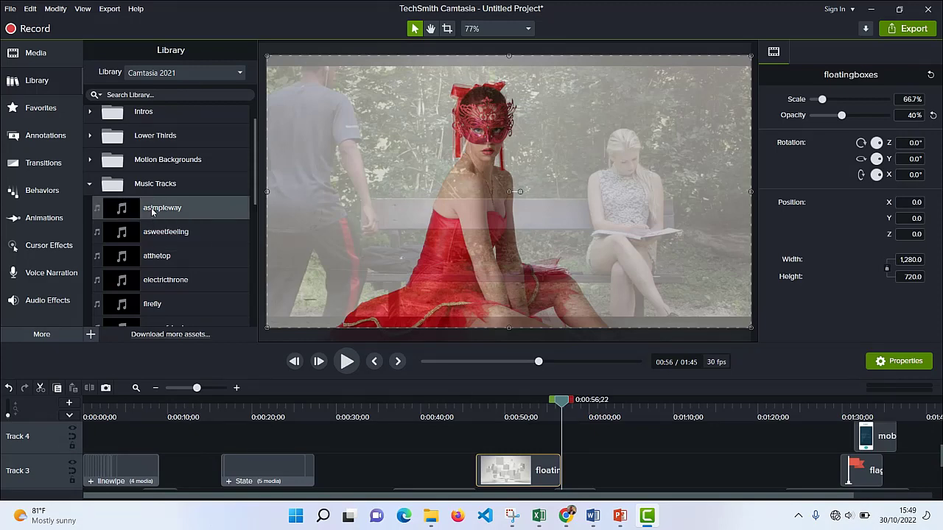
pyautogui.doubleClick(152, 212)
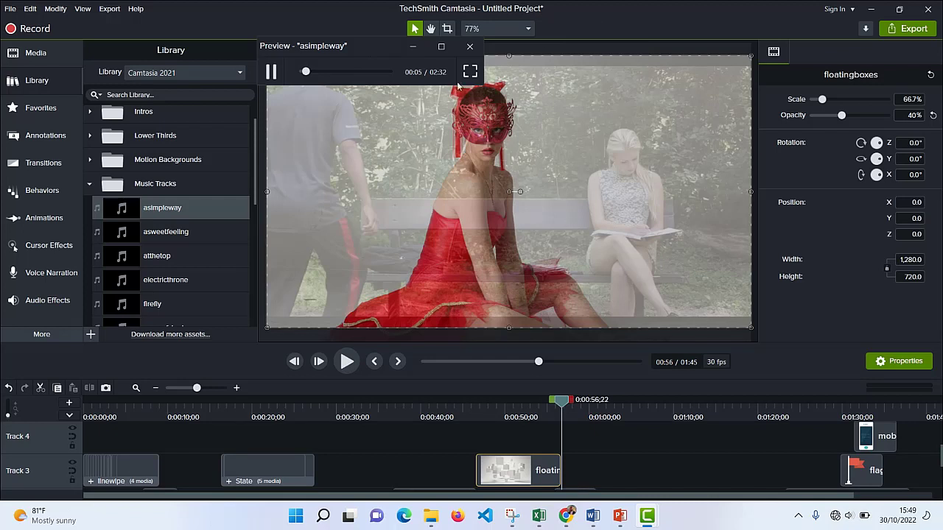
pyautogui.click(476, 49)
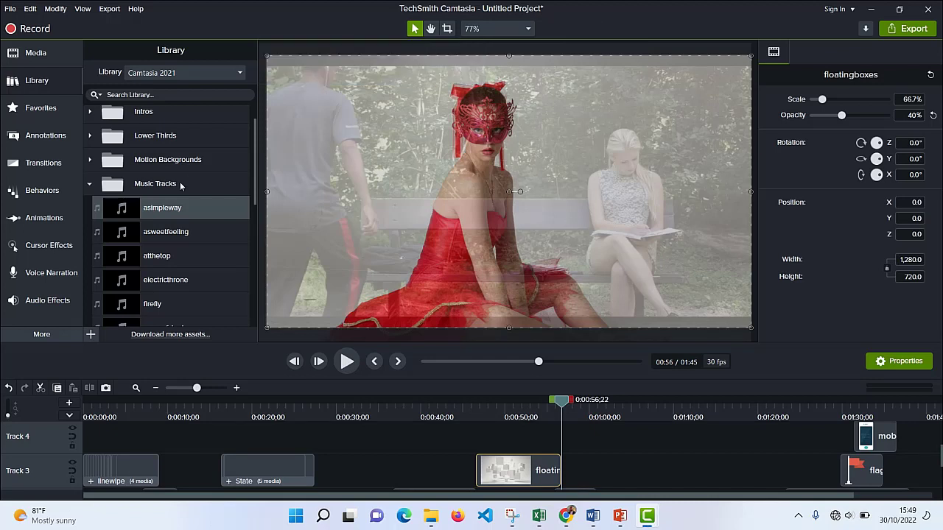
pyautogui.click(171, 235)
pyautogui.doubleClick(171, 235)
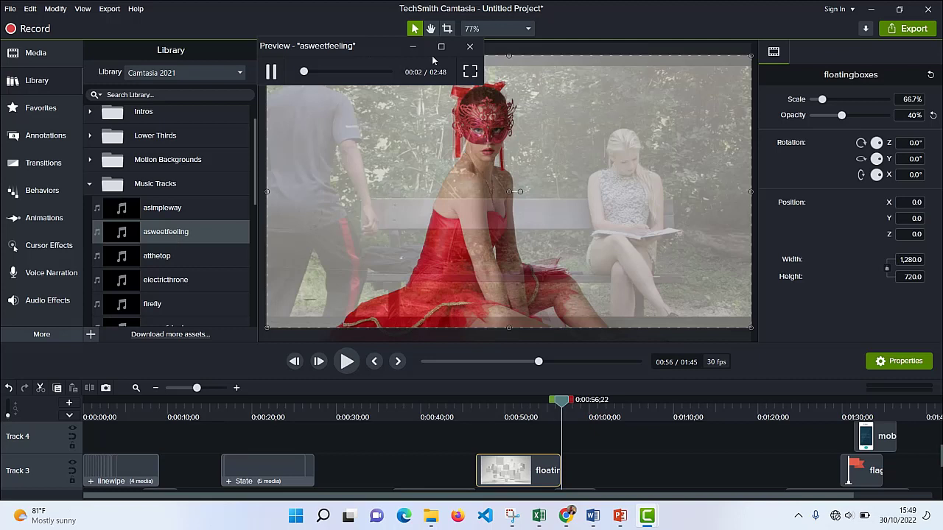
pyautogui.click(470, 48)
# Step: Add the asimpleway music at the start of Track 7, split it at 0:00:08;15 and delete the remainder
pyautogui.click(153, 210)
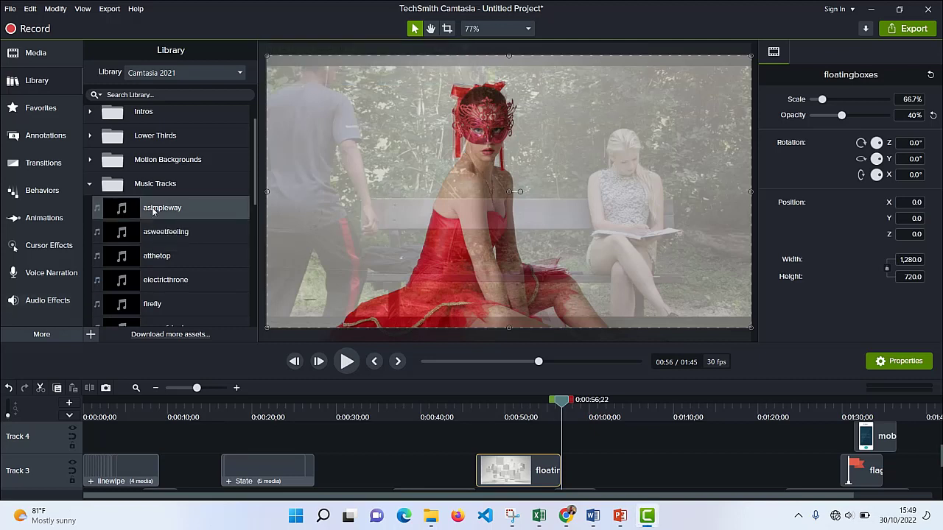
pyautogui.moveTo(154, 211); pyautogui.dragTo(119, 437)
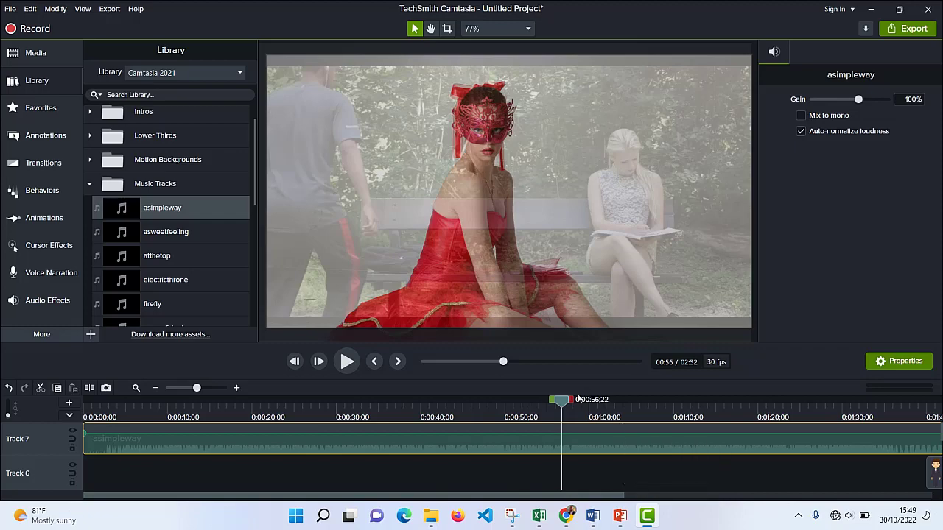
pyautogui.moveTo(561, 404); pyautogui.dragTo(170, 405)
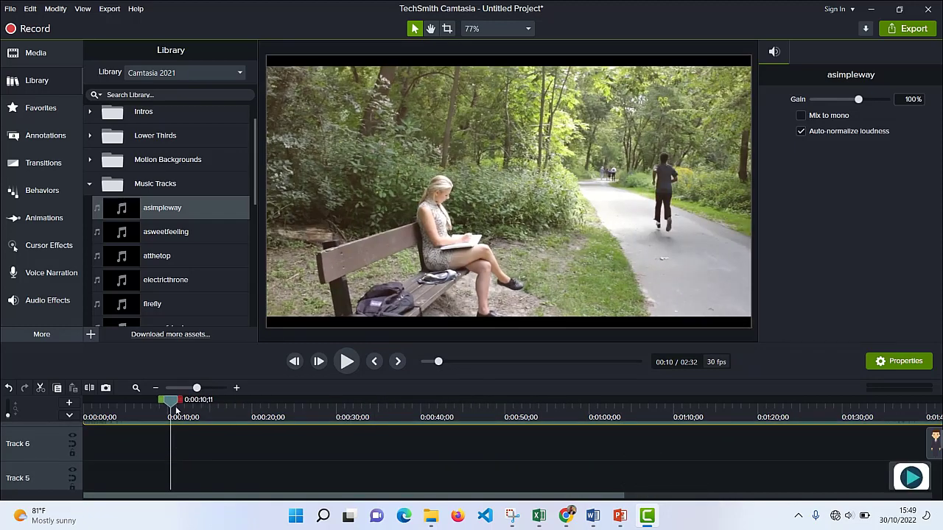
pyautogui.moveTo(177, 404); pyautogui.dragTo(160, 423)
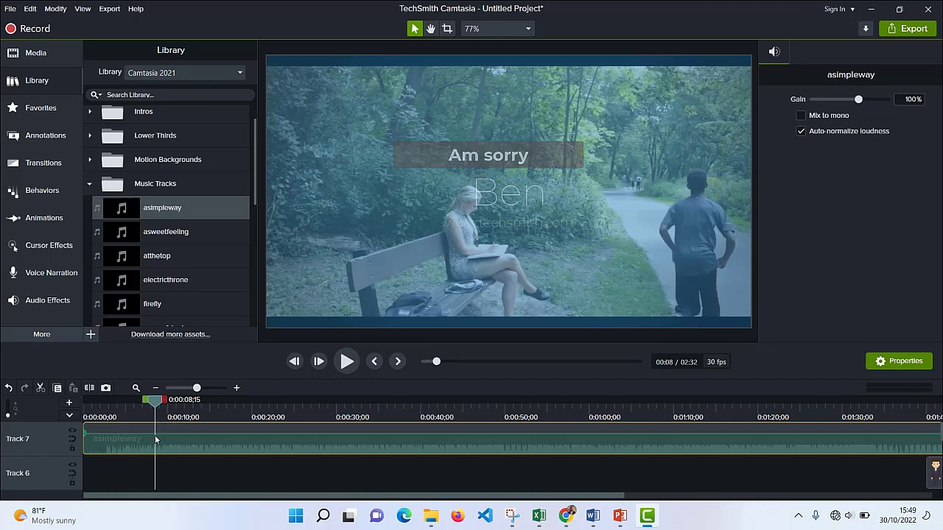
pyautogui.click(90, 389)
pyautogui.click(240, 431)
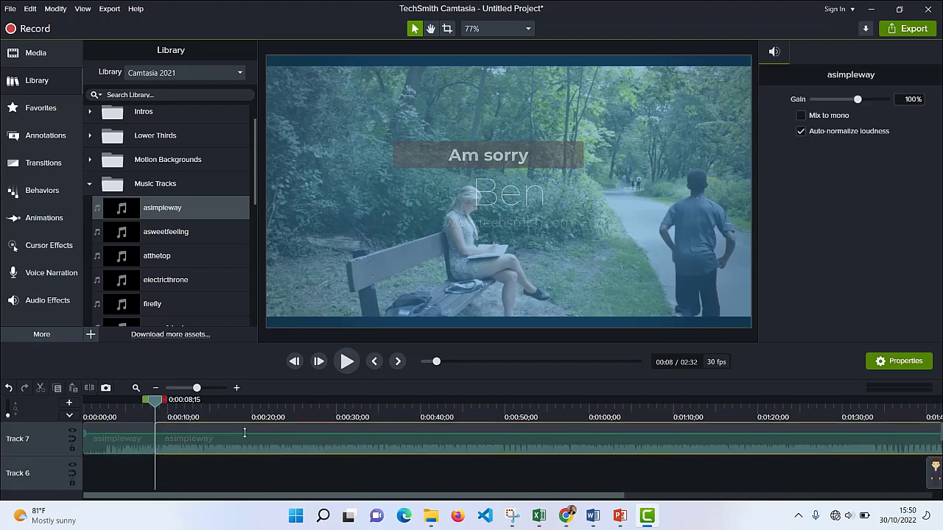
pyautogui.press('Delete')
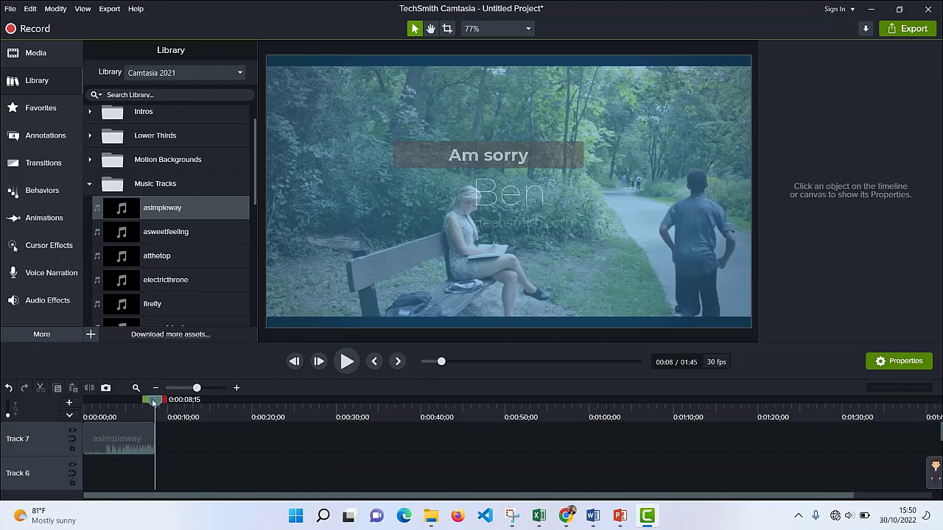
# Step: Play the timeline from the beginning to check the trimmed music over the intro
pyautogui.moveTo(153, 400); pyautogui.dragTo(78, 408)
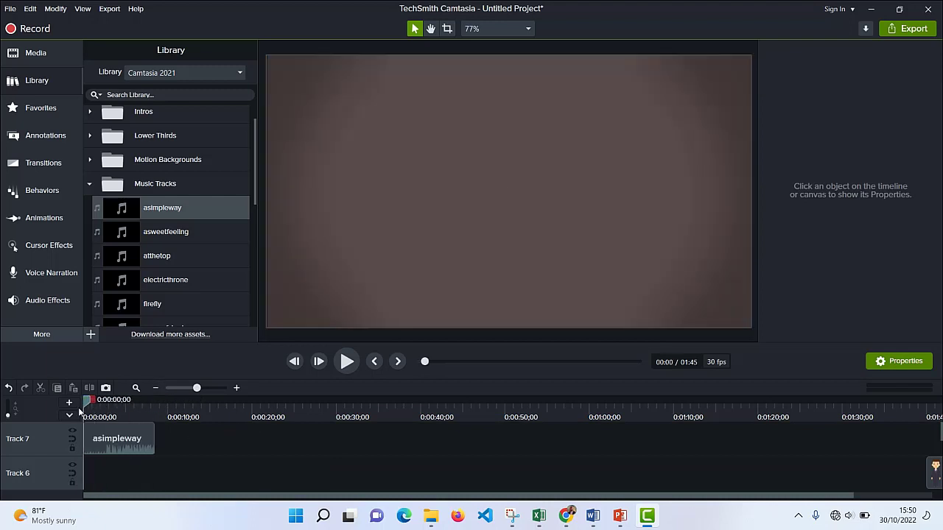
pyautogui.click(353, 370)
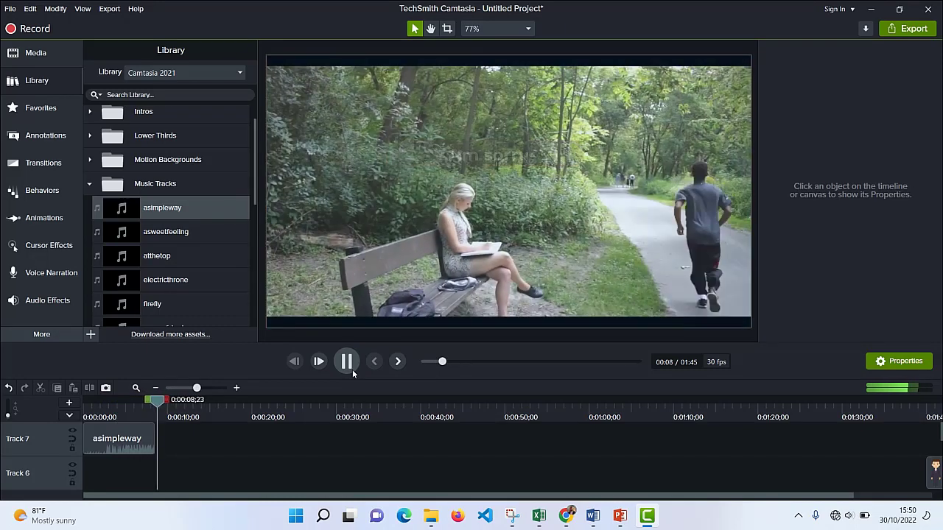
pyautogui.click(352, 369)
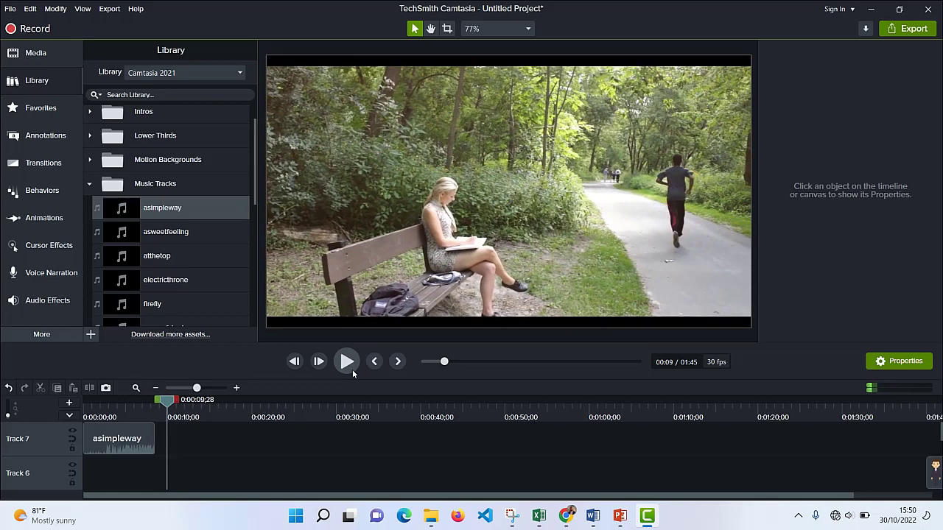
# Step: Lower the asimpleway clip's gain to 24%
pyautogui.click(146, 442)
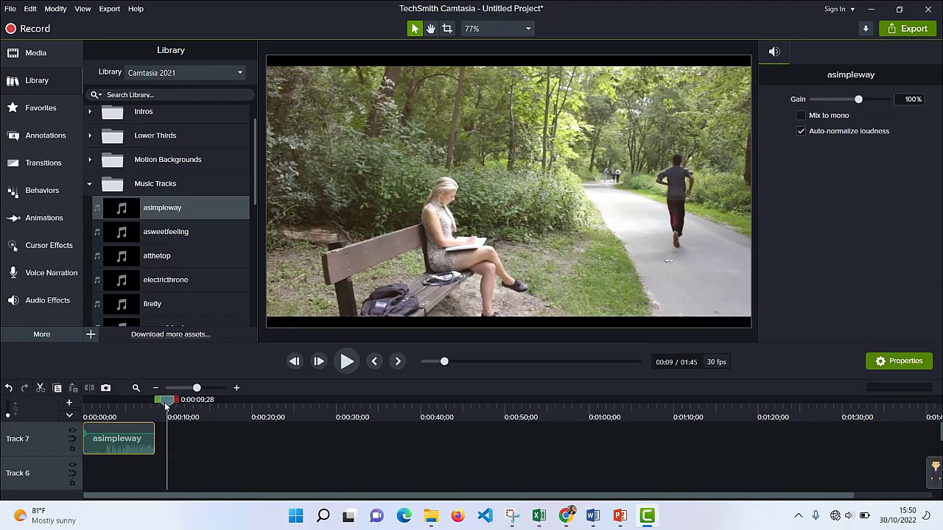
pyautogui.moveTo(166, 405); pyautogui.dragTo(127, 402)
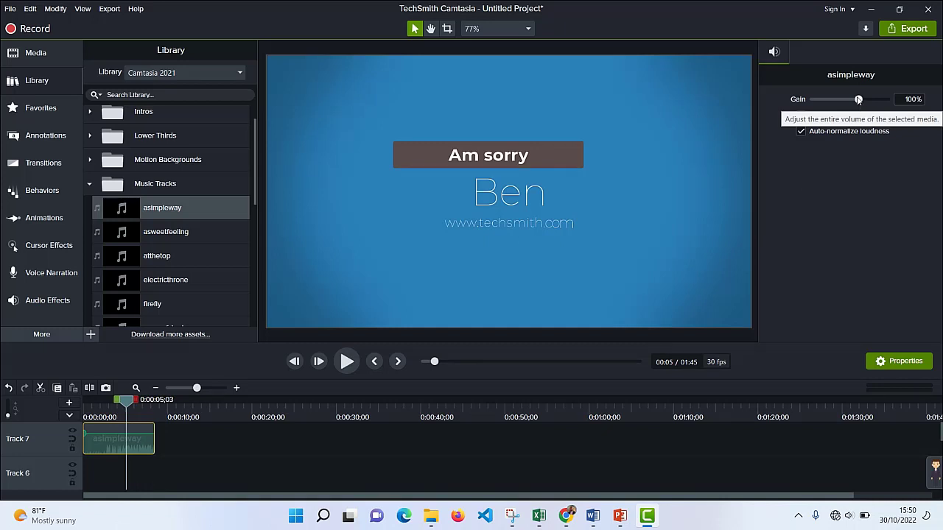
pyautogui.moveTo(858, 100); pyautogui.dragTo(835, 108)
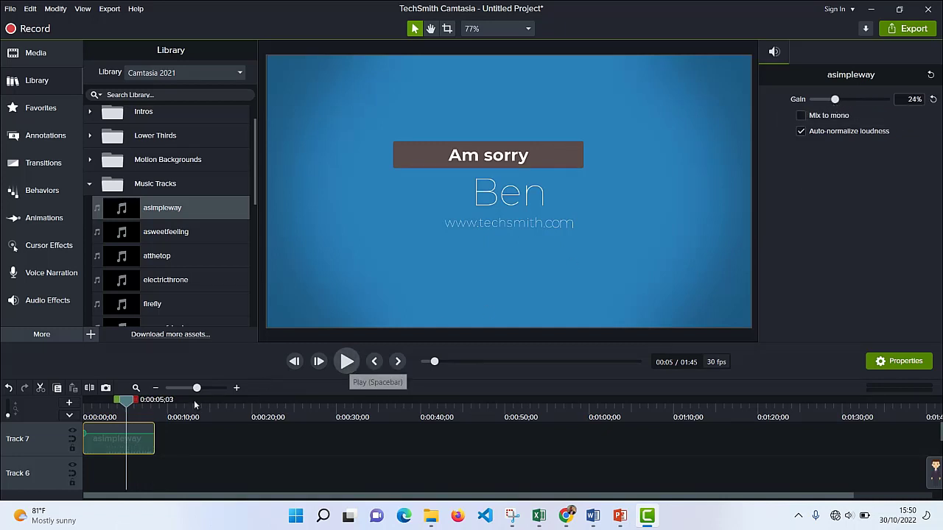
# Step: Play the intro from near the start to listen to the music at its reduced gain
pyautogui.click(89, 417)
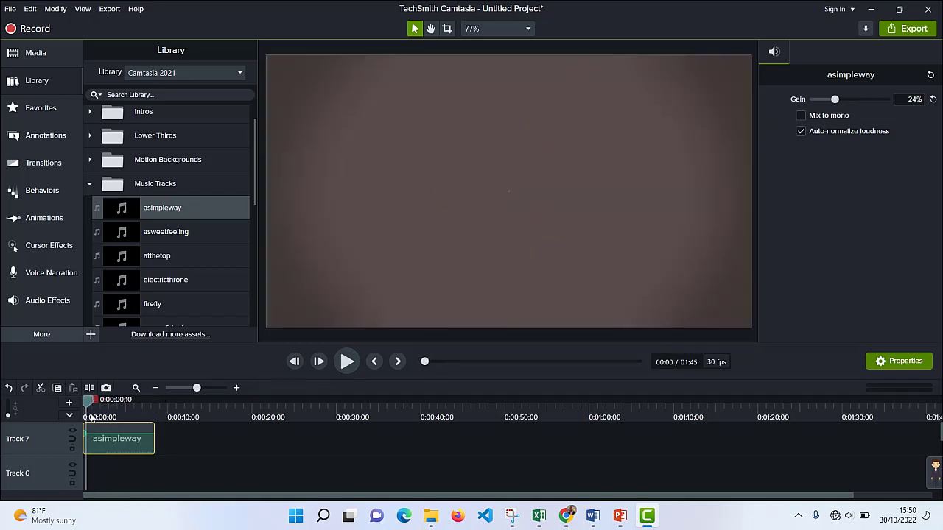
pyautogui.click(347, 362)
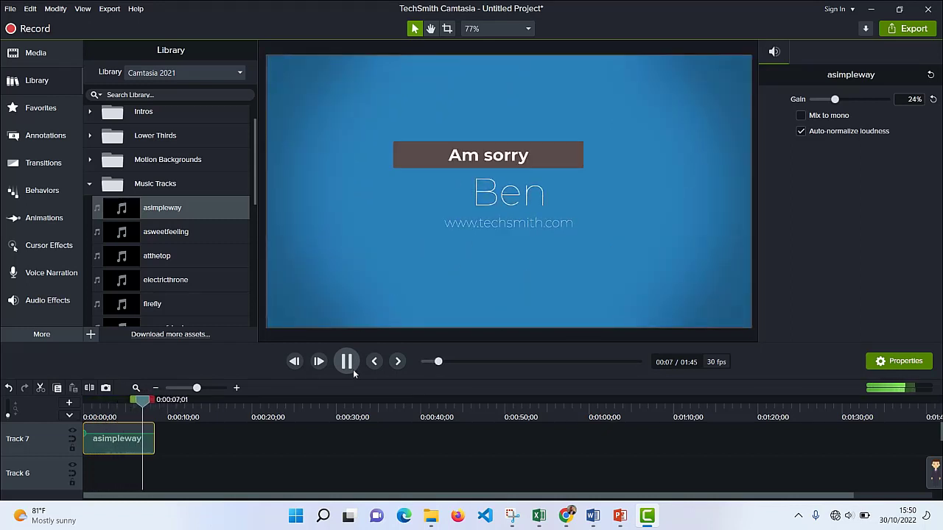
pyautogui.click(353, 369)
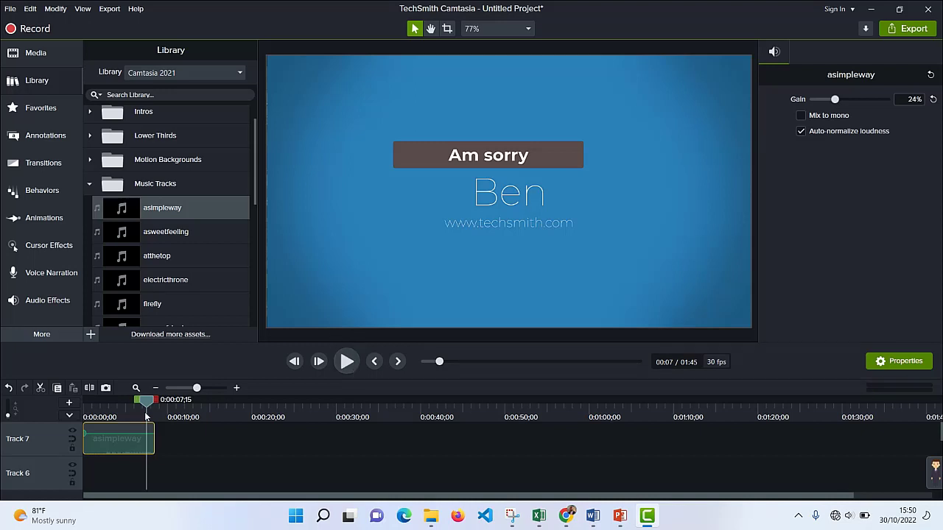
pyautogui.moveTo(146, 417); pyautogui.dragTo(109, 420)
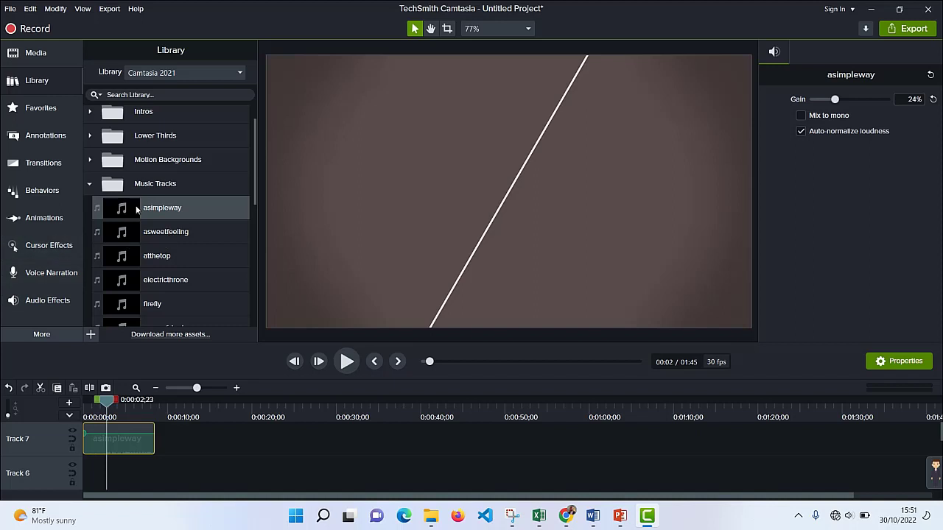
# Step: Apply the Fade Out audio effect to the asimpleway clip on Track 7
pyautogui.click(42, 301)
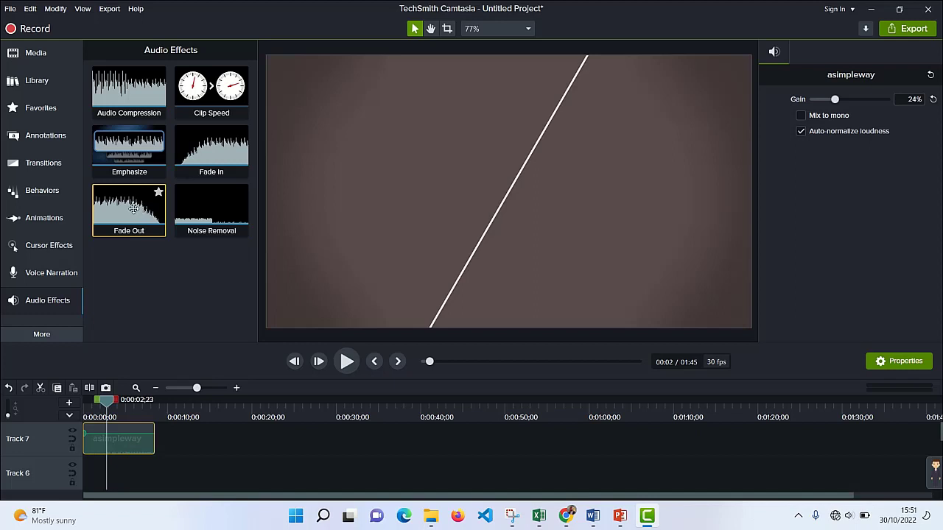
pyautogui.moveTo(134, 210); pyautogui.dragTo(142, 388)
pyautogui.moveTo(137, 437); pyautogui.dragTo(137, 437)
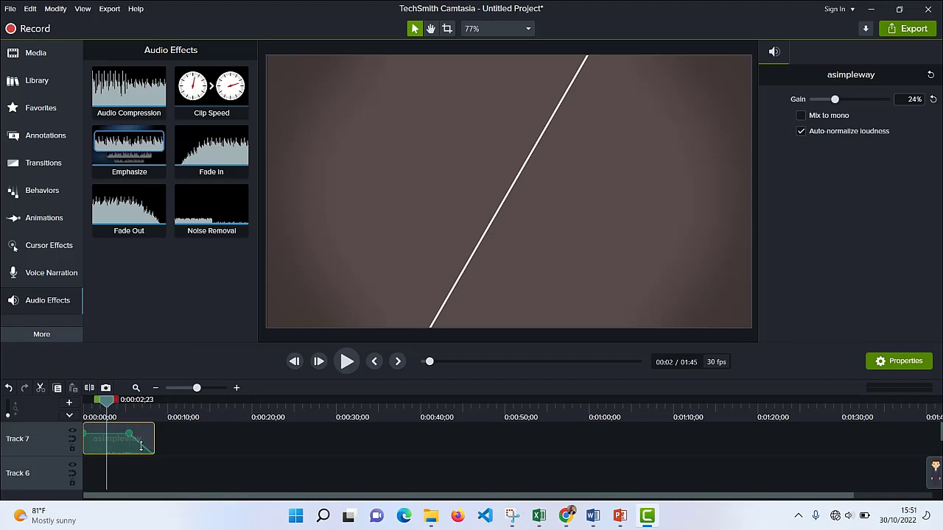
# Step: Play the timeline from 0:00:00;00 to hear the music's fade-out
pyautogui.moveTo(106, 403); pyautogui.dragTo(82, 406)
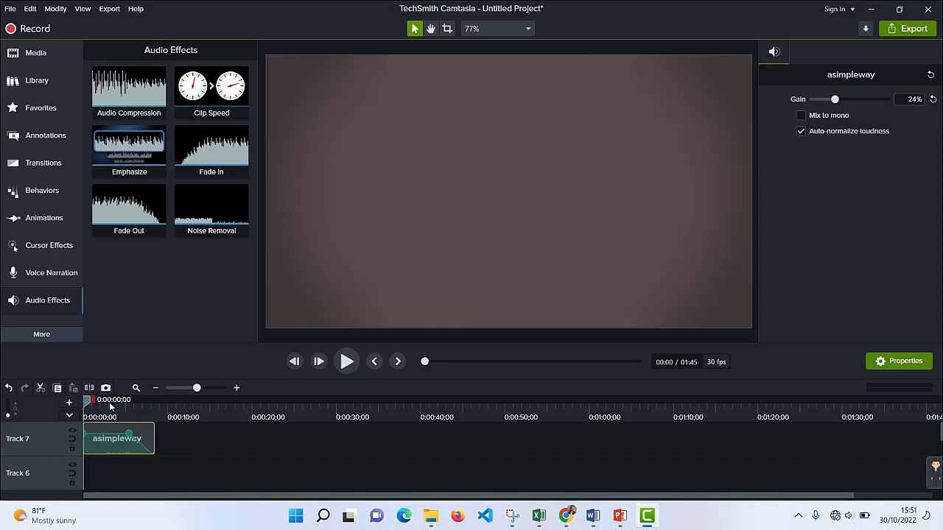
pyautogui.click(345, 362)
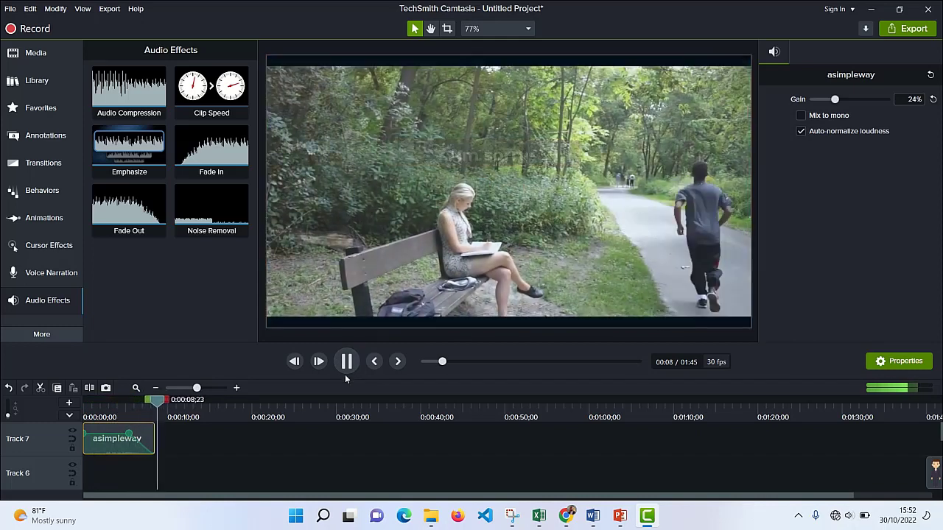
pyautogui.click(345, 367)
# Step: Delete the first Too Quick To Judge clip on Track 1
pyautogui.scroll(-5, 351, 448)
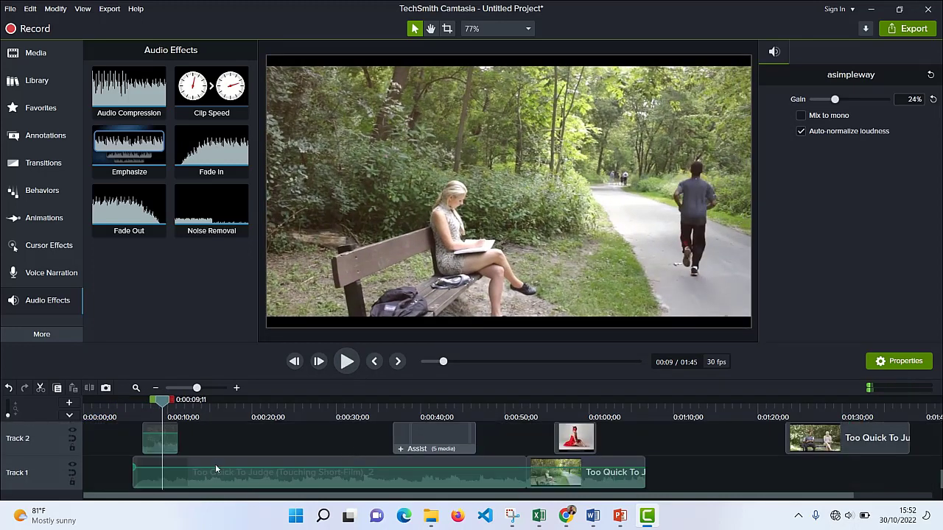
pyautogui.click(216, 468)
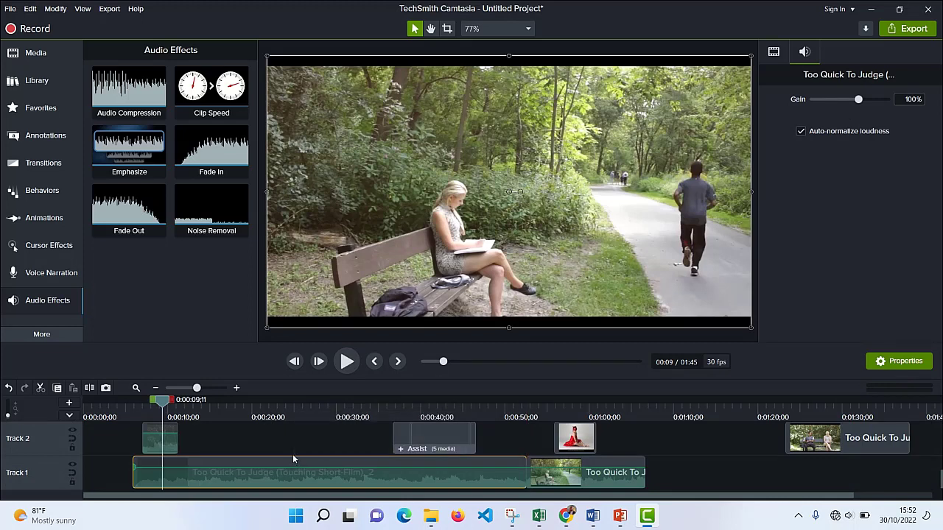
pyautogui.press('Delete')
pyautogui.scroll(5, 292, 457)
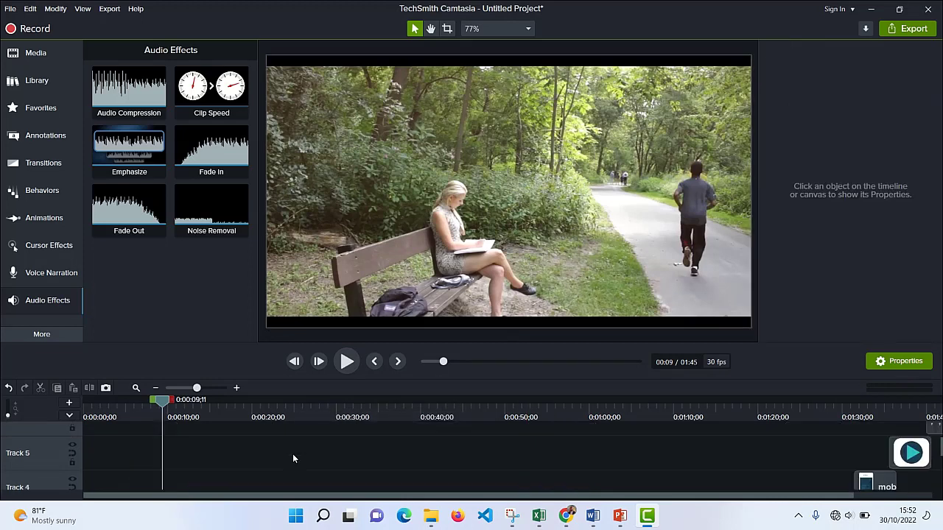
# Step: Play the timeline from 0:00:02;15 to hear the asimpleway clip fade out without the deleted clip's sound
pyautogui.moveTo(163, 403); pyautogui.dragTo(104, 403)
pyautogui.click(130, 440)
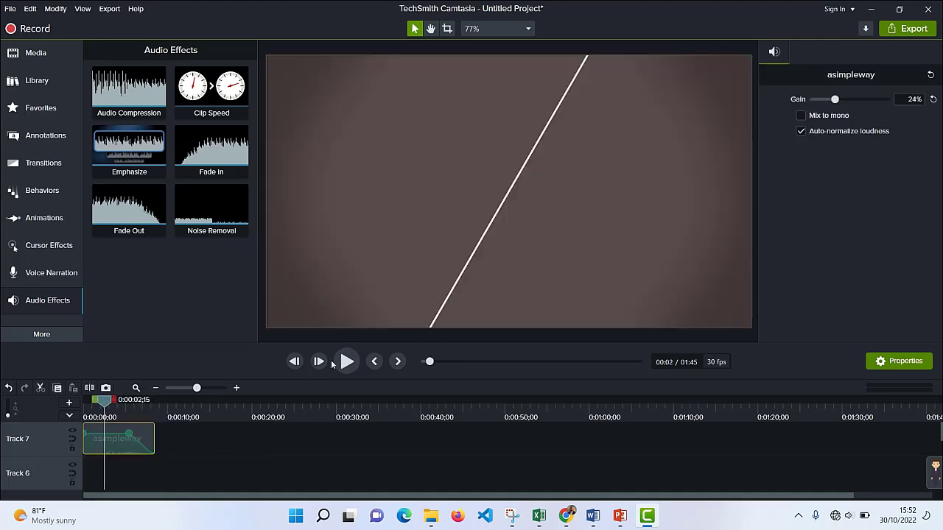
pyautogui.click(346, 362)
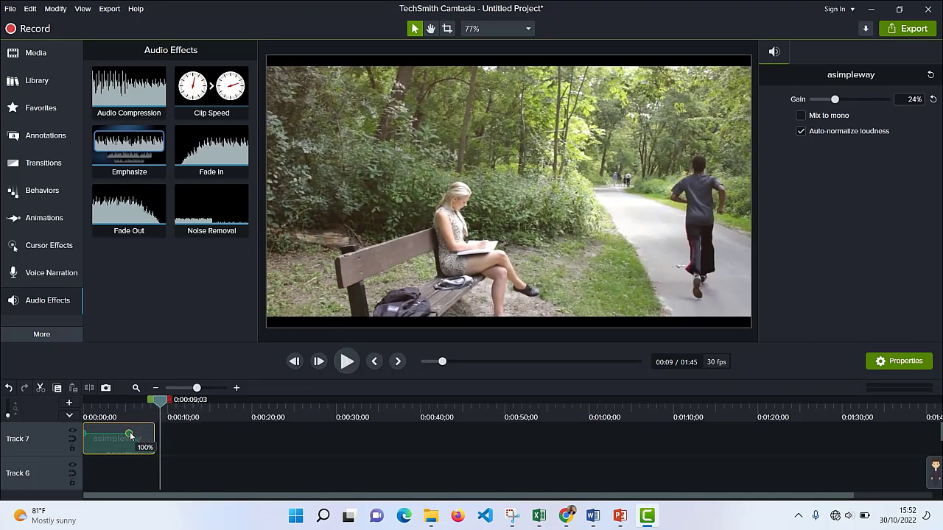
# Step: Lower the volume point where the fade-out begins on the asimpleway clip
pyautogui.moveTo(131, 437); pyautogui.dragTo(127, 447)
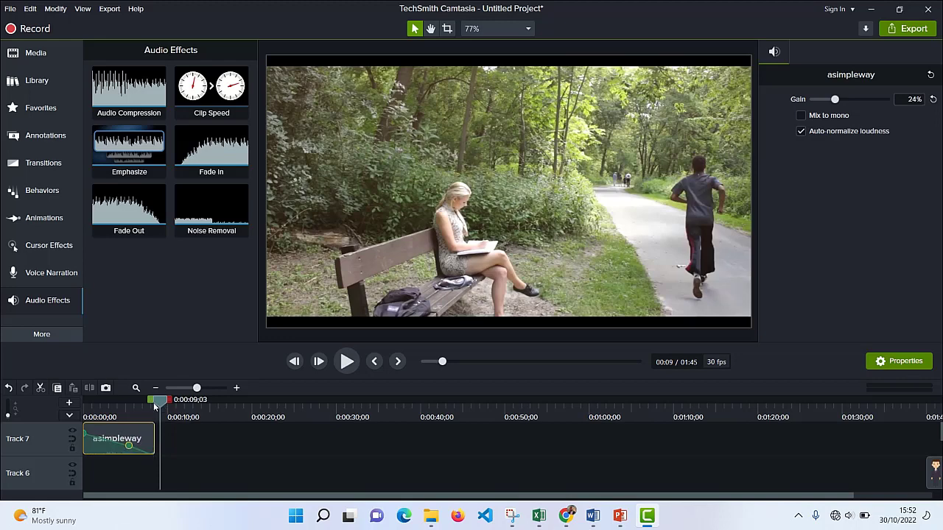
# Step: Play the timeline around 0:00:09;00 to hear the sound after the asimpleway clip fades out
pyautogui.click(347, 362)
pyautogui.click(347, 362)
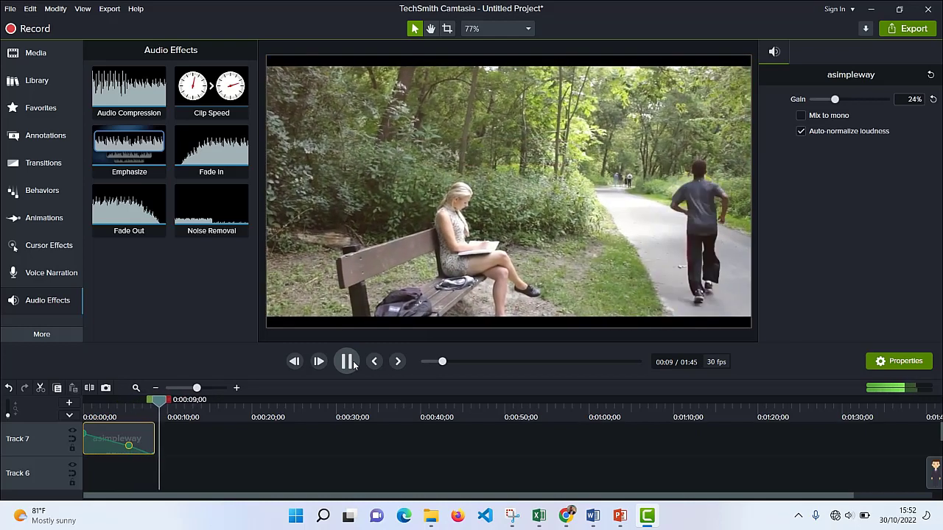
pyautogui.click(353, 361)
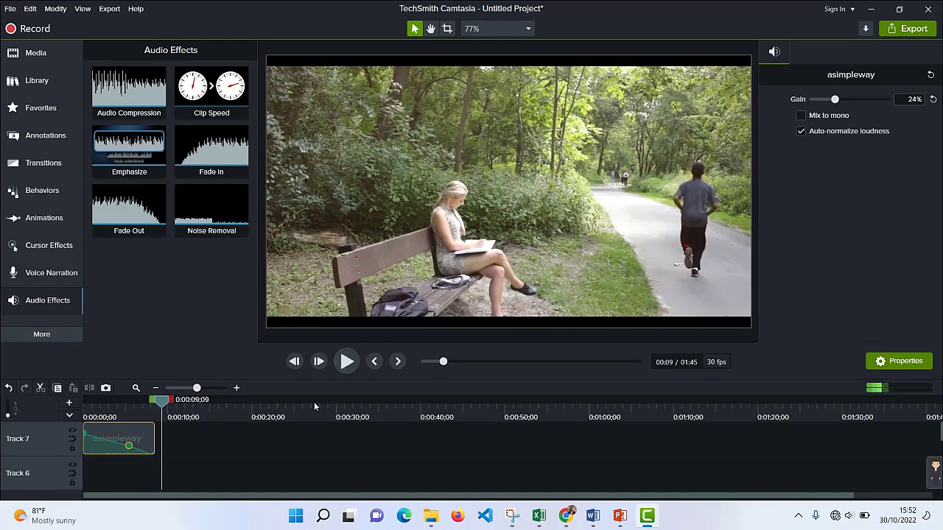
# Step: Apply the Fade In and Fade Out audio effects to the first Too Quick To Judge clip on Track 2
pyautogui.scroll(-5, 402, 449)
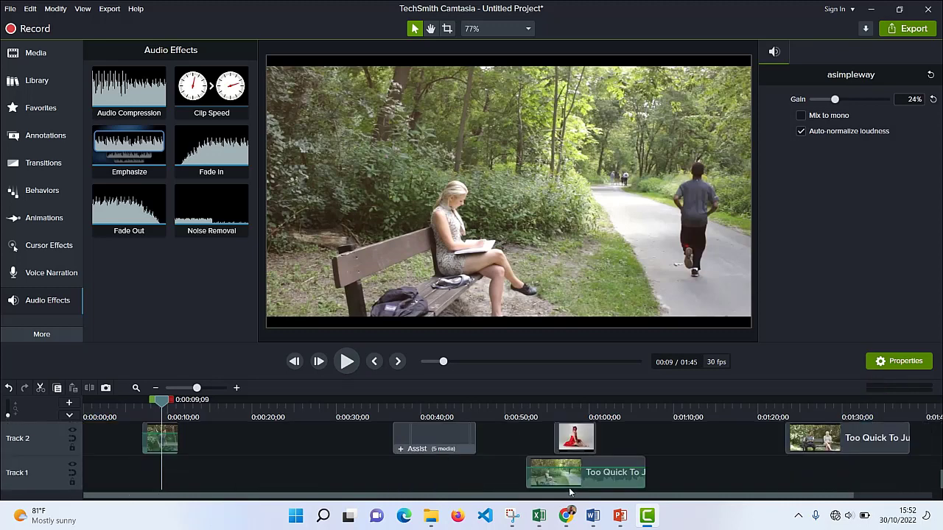
pyautogui.click(172, 449)
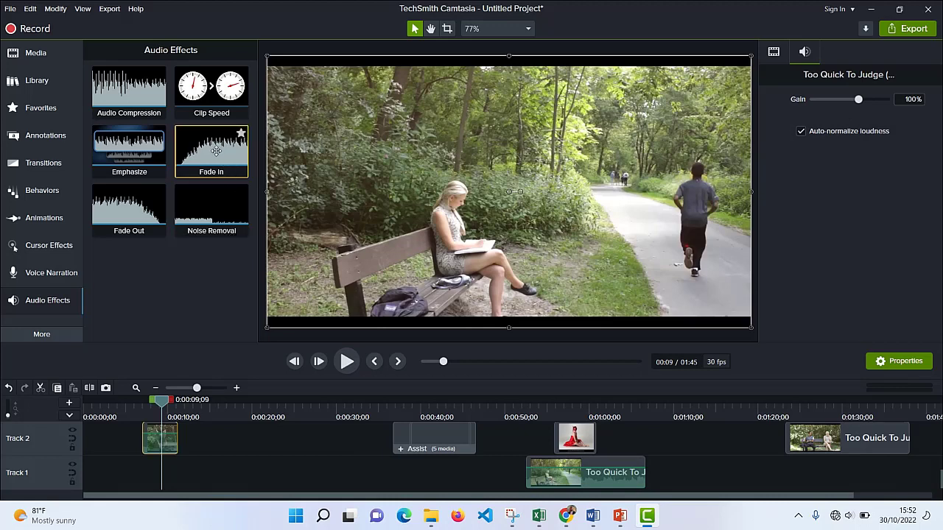
pyautogui.moveTo(216, 151); pyautogui.dragTo(171, 444)
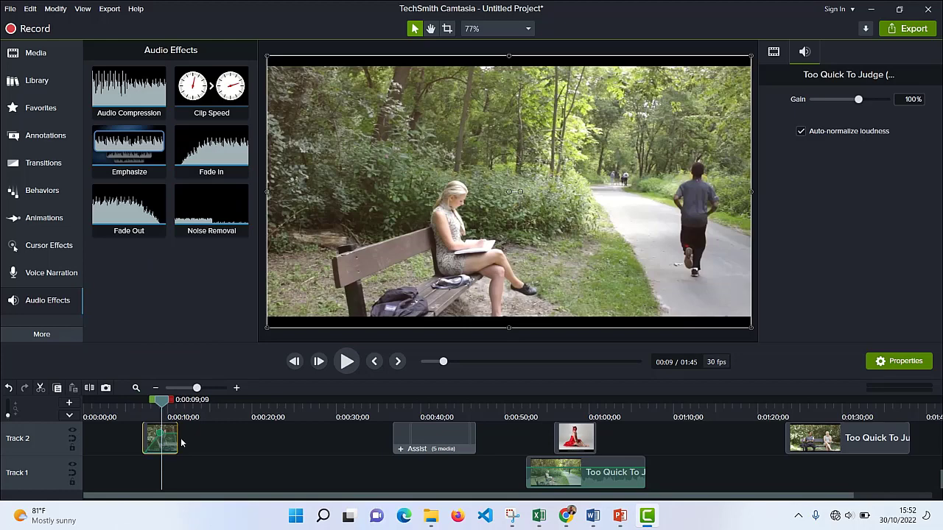
pyautogui.click(235, 388)
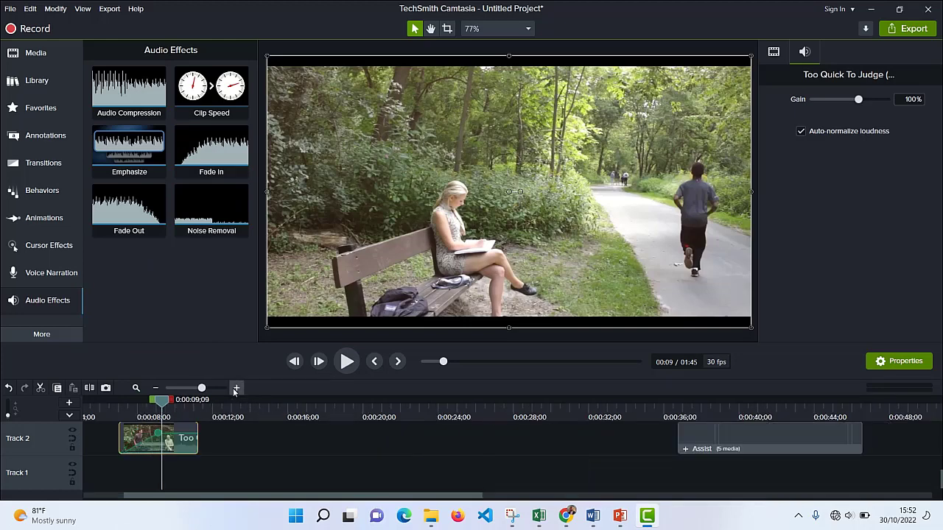
pyautogui.click(235, 391)
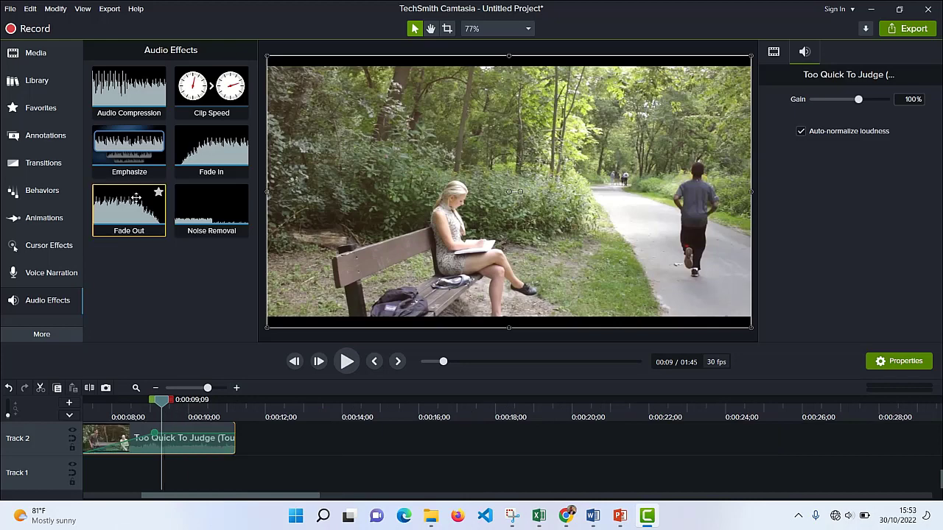
pyautogui.moveTo(136, 198); pyautogui.dragTo(220, 434)
# Step: Play the timeline from 0:00:07;19 to hear the Track 2 clip's sound fade in and out
pyautogui.moveTo(166, 404); pyautogui.dragTo(90, 415)
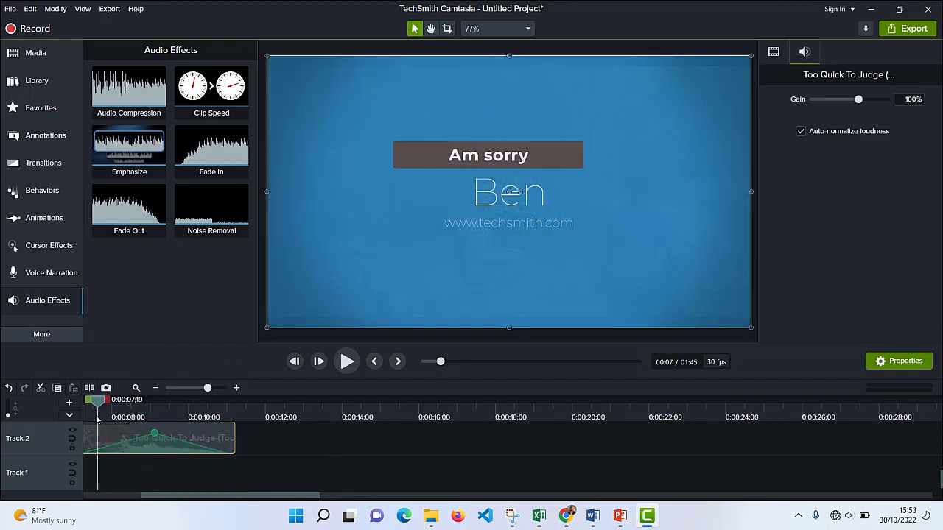
pyautogui.click(353, 361)
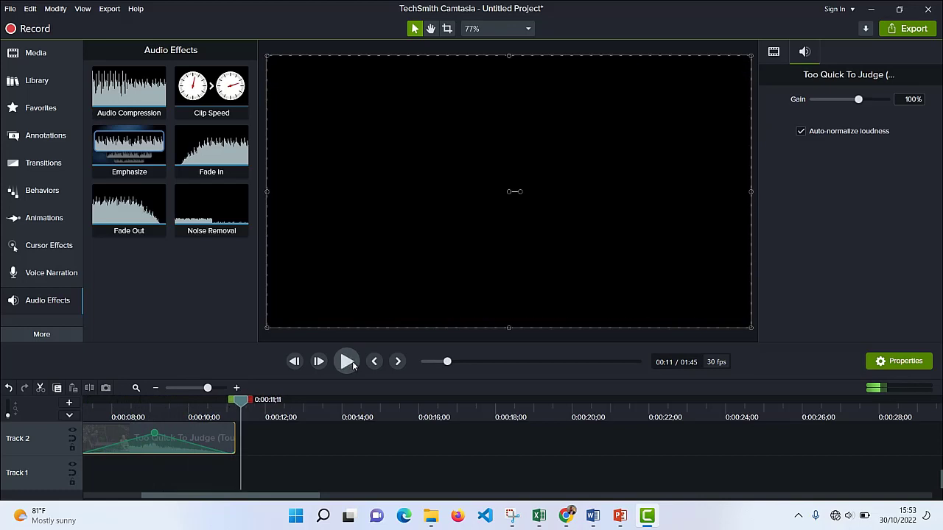
# Step: Add the red speech-bubble callout at 0:00:09;09 with the text "hgjgkj" and place it above the seated woman's head
pyautogui.click(42, 140)
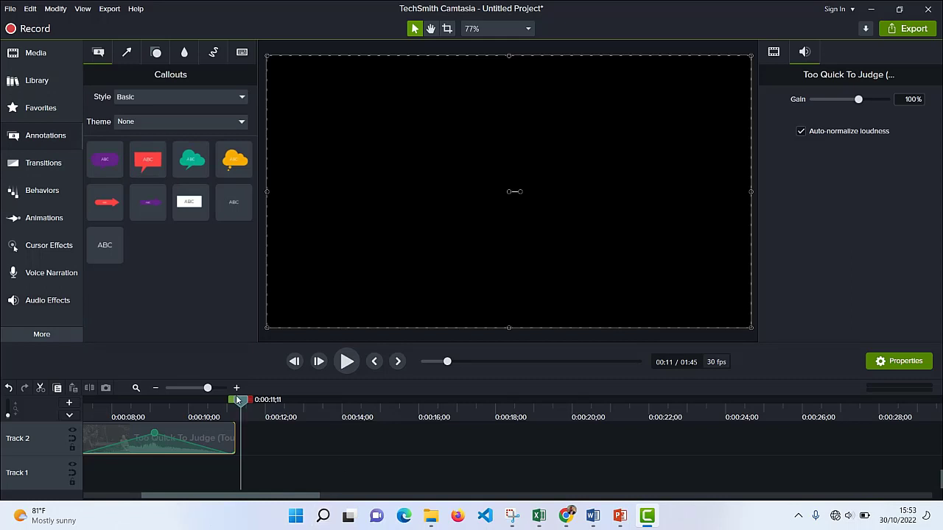
pyautogui.moveTo(241, 401); pyautogui.dragTo(375, 434)
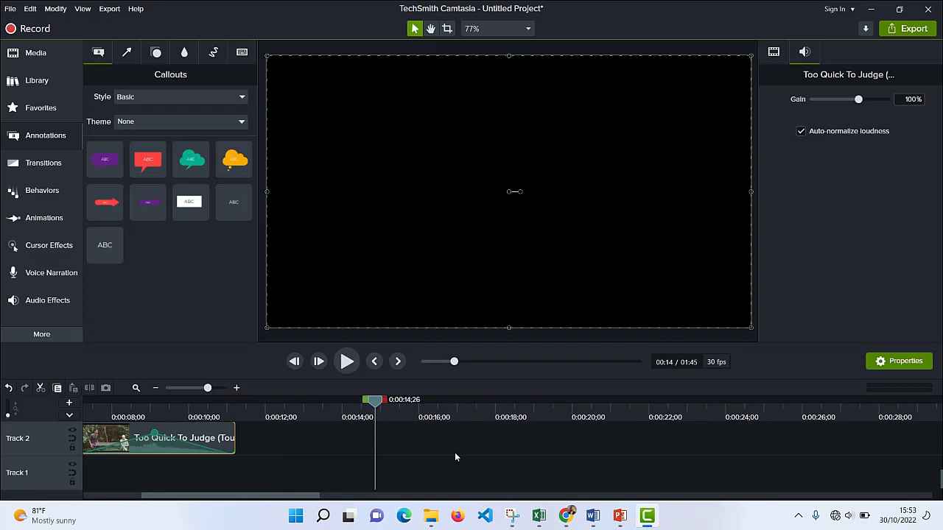
pyautogui.scroll(5, 454, 452)
pyautogui.scroll(-5, 451, 457)
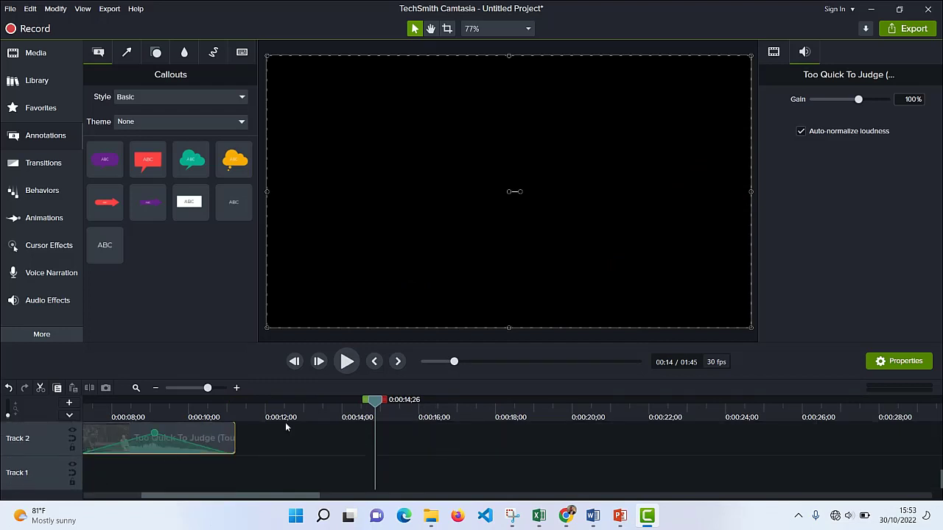
pyautogui.moveTo(378, 403); pyautogui.dragTo(162, 401)
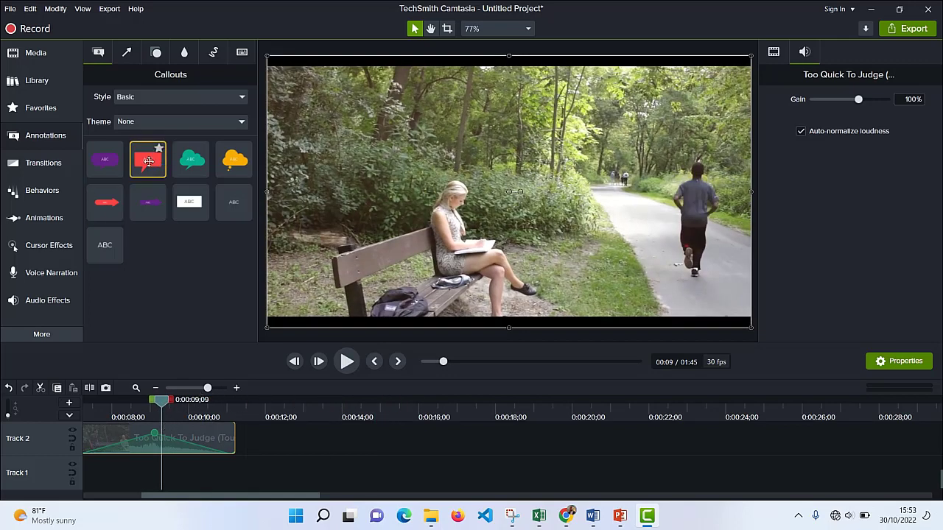
pyautogui.moveTo(148, 161); pyautogui.dragTo(380, 175)
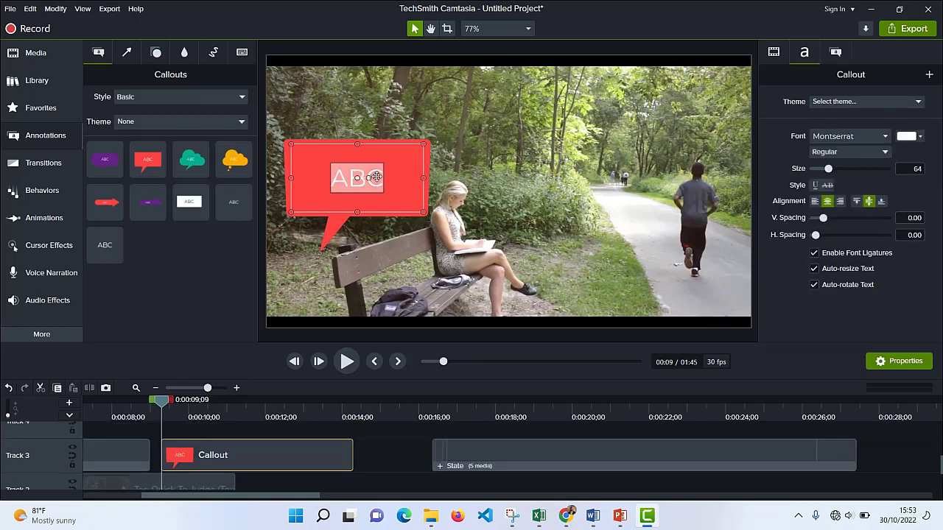
pyautogui.write('hgjgkj')
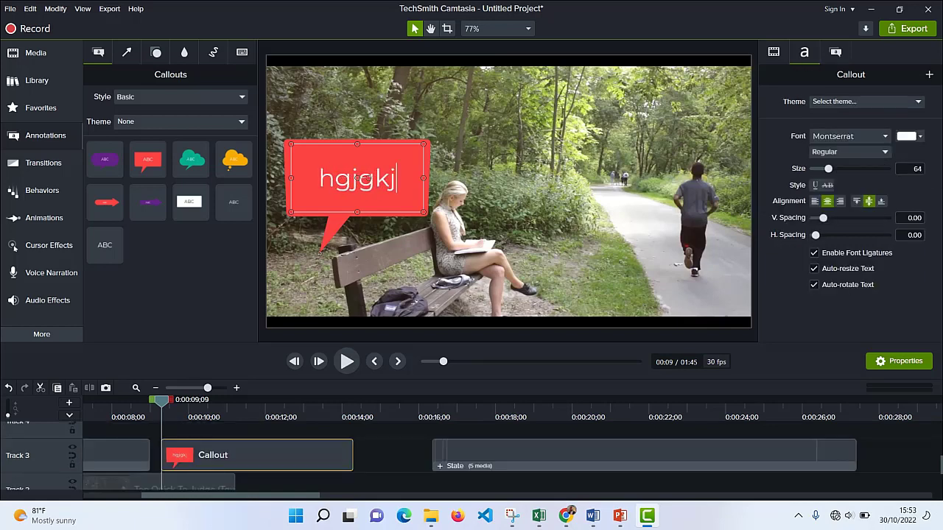
pyautogui.click(485, 168)
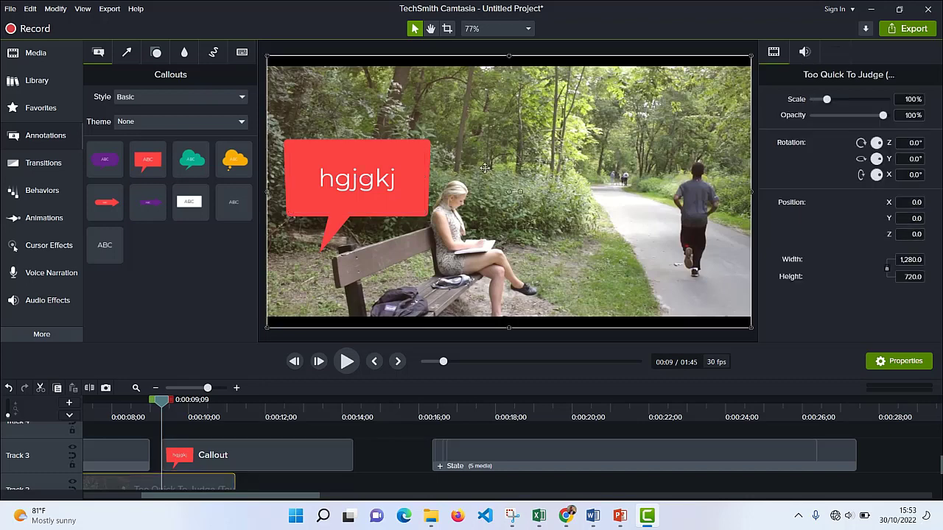
pyautogui.moveTo(378, 160); pyautogui.dragTo(518, 101)
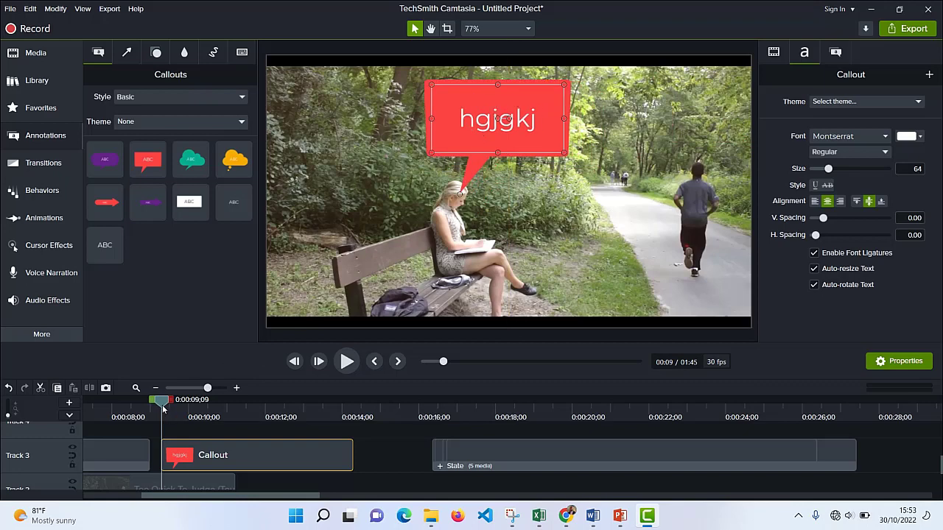
# Step: Play the timeline from just before the callout to check how long it stays on screen
pyautogui.moveTo(164, 409); pyautogui.dragTo(146, 413)
pyautogui.click(348, 363)
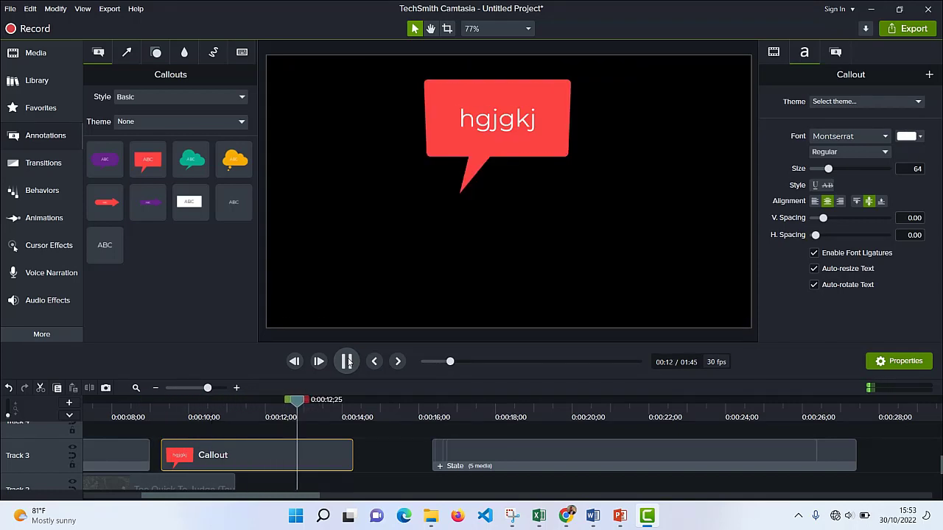
pyautogui.click(348, 362)
# Step: Shorten the callout on Track 3 to end before the Track 2 clip does, and replace its text with the woman's first name
pyautogui.moveTo(352, 450); pyautogui.dragTo(210, 461)
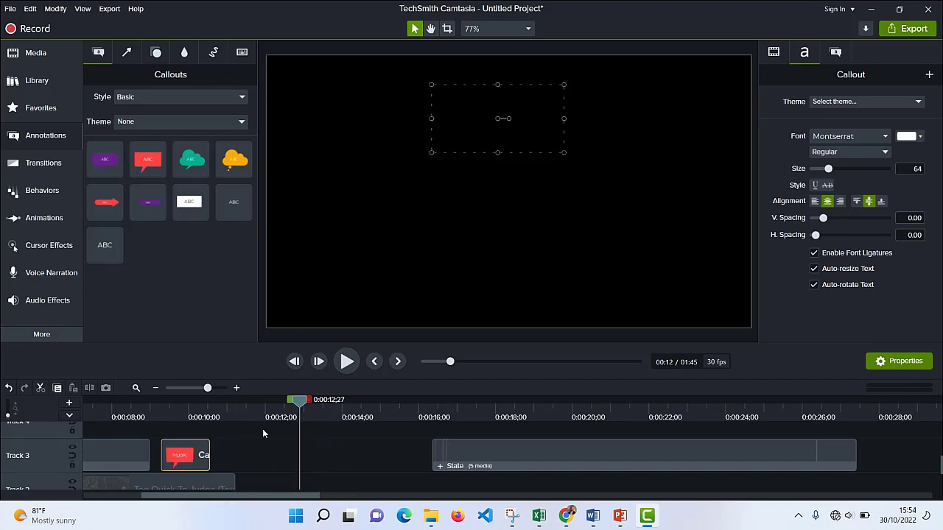
pyautogui.moveTo(297, 401); pyautogui.dragTo(163, 404)
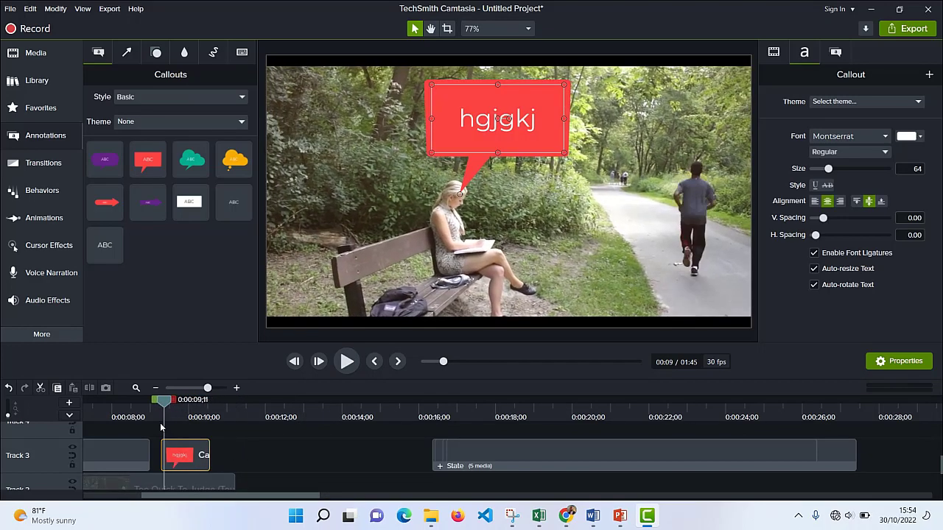
pyautogui.doubleClick(520, 123)
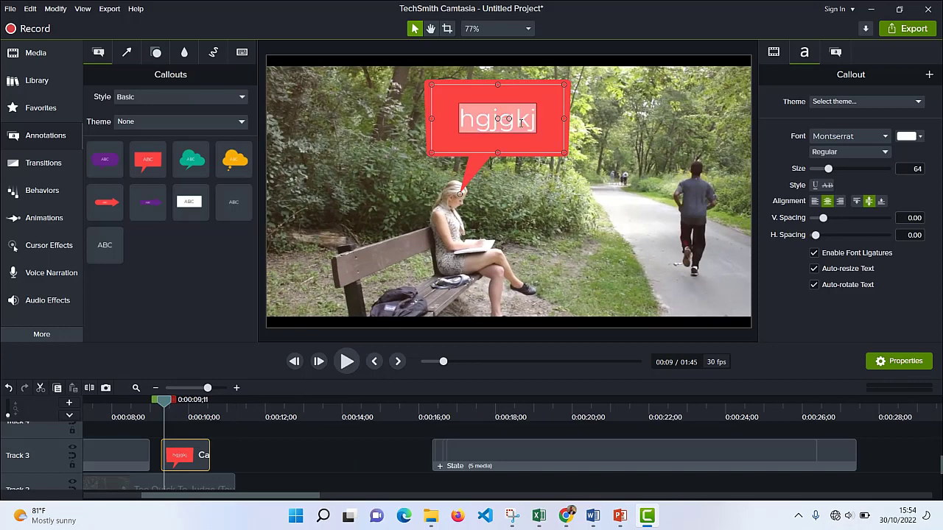
pyautogui.write('Da')
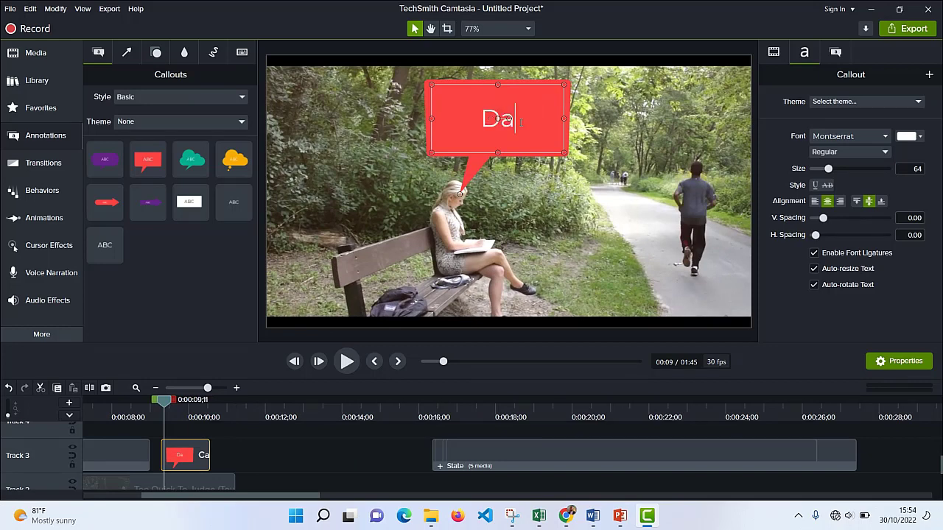
pyautogui.press('BackSpace')
pyautogui.write('Sarah')
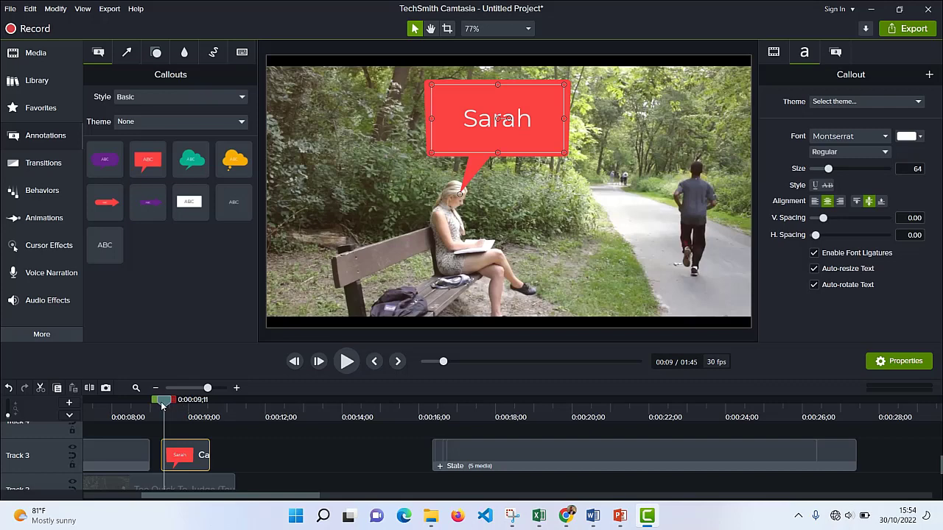
# Step: Play the timeline from 0:00:09;03 to preview the shortened callout with its new text
pyautogui.moveTo(163, 404); pyautogui.dragTo(153, 404)
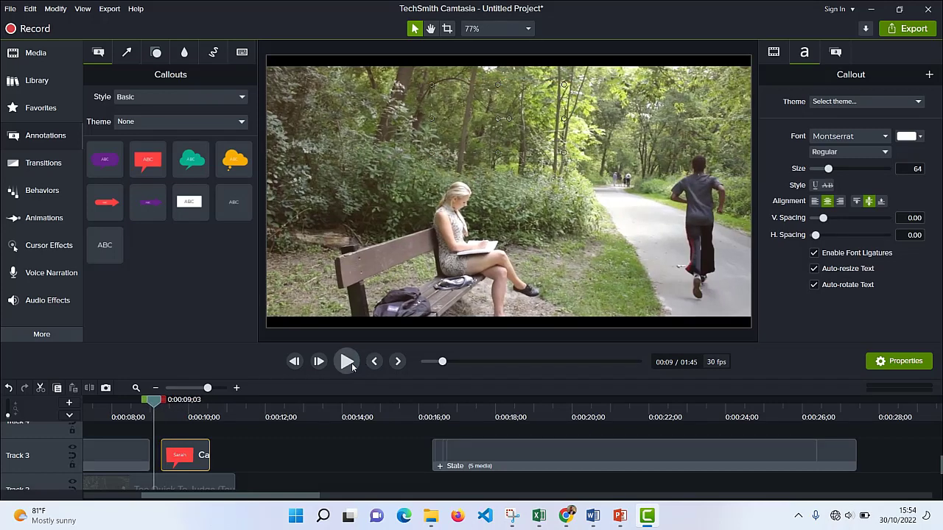
pyautogui.click(347, 362)
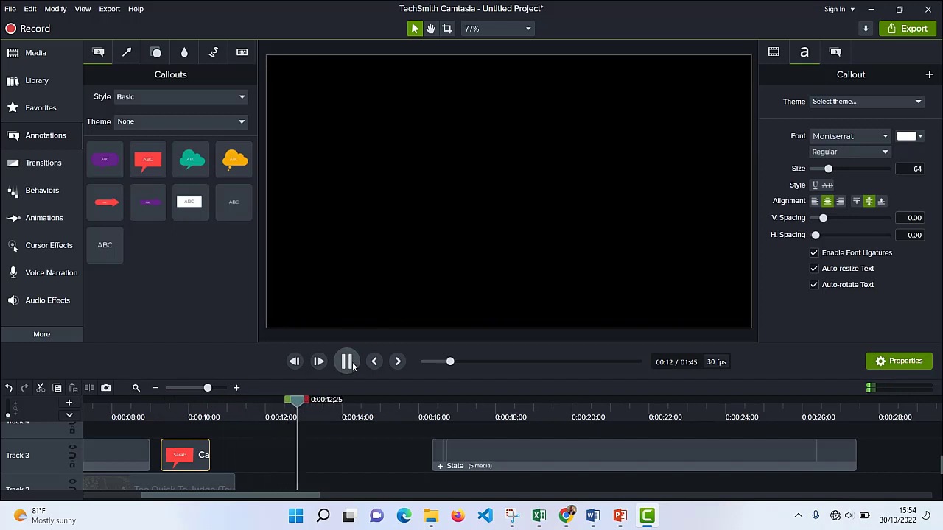
pyautogui.click(347, 362)
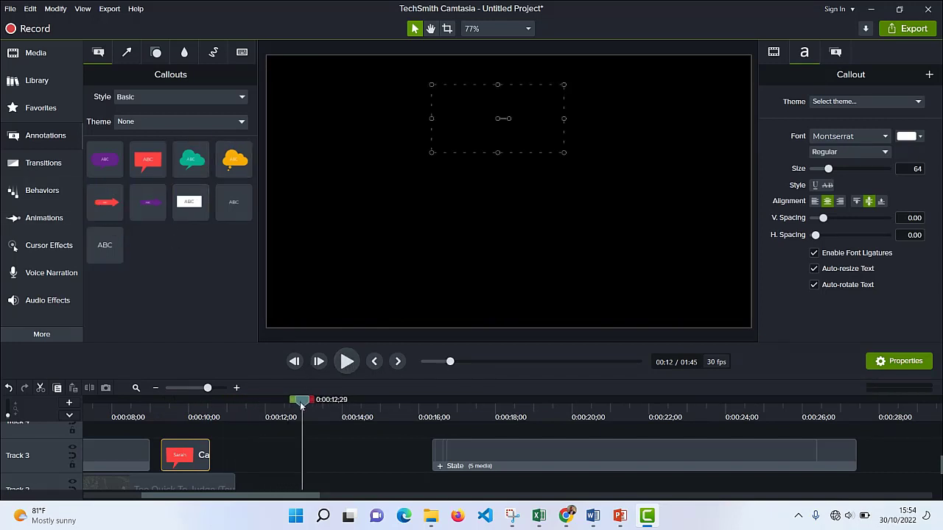
# Step: Show the available transitions and move the Too Quick To Judge clip on Track 2 to start with the callout at 0:00:09;09
pyautogui.moveTo(302, 406); pyautogui.dragTo(183, 403)
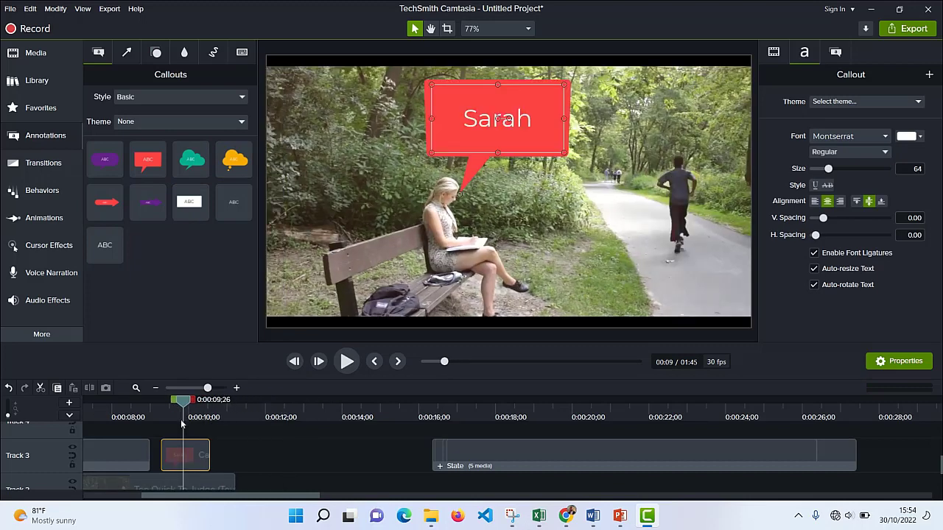
pyautogui.click(46, 171)
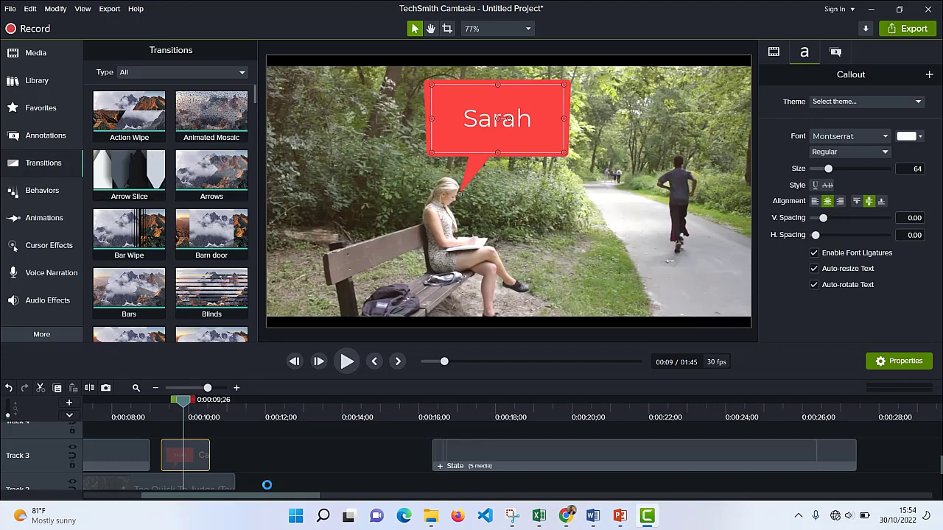
pyautogui.scroll(2, 251, 468)
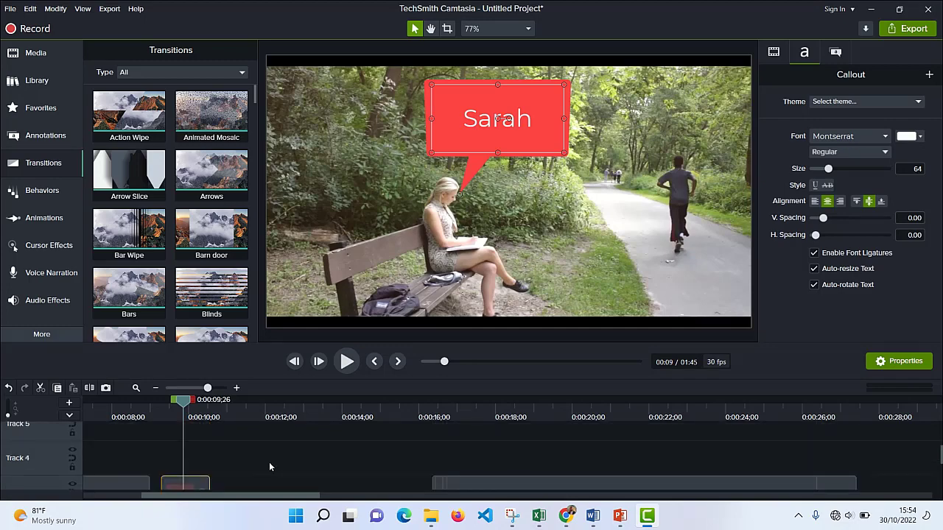
pyautogui.scroll(-2, 269, 462)
pyautogui.click(216, 471)
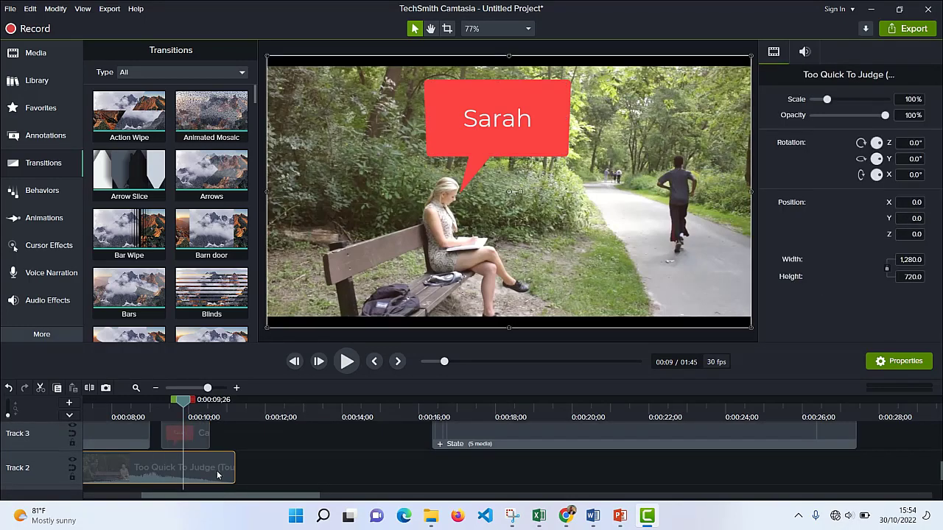
pyautogui.moveTo(199, 468); pyautogui.dragTo(282, 469)
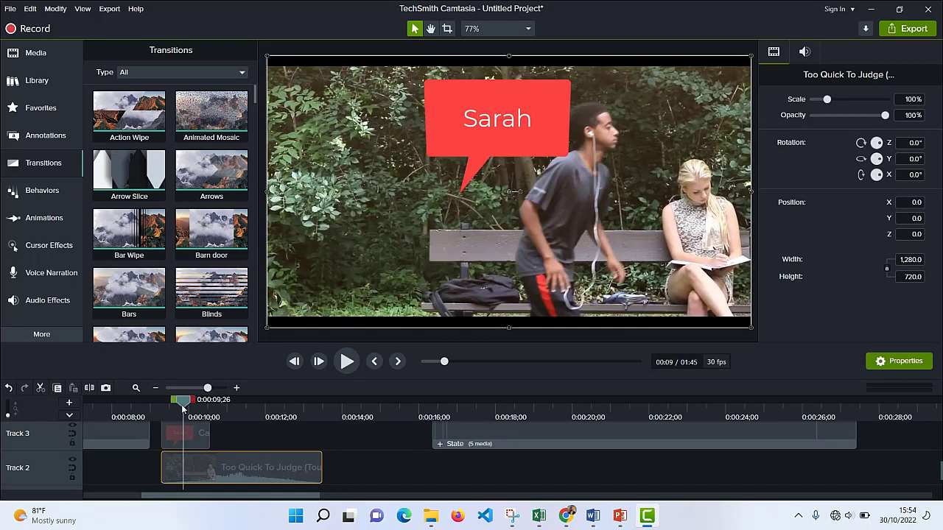
# Step: Play the timeline from 0:00:09;04 to preview how the moved Track 2 clip starts without a transition
pyautogui.moveTo(183, 407); pyautogui.dragTo(155, 407)
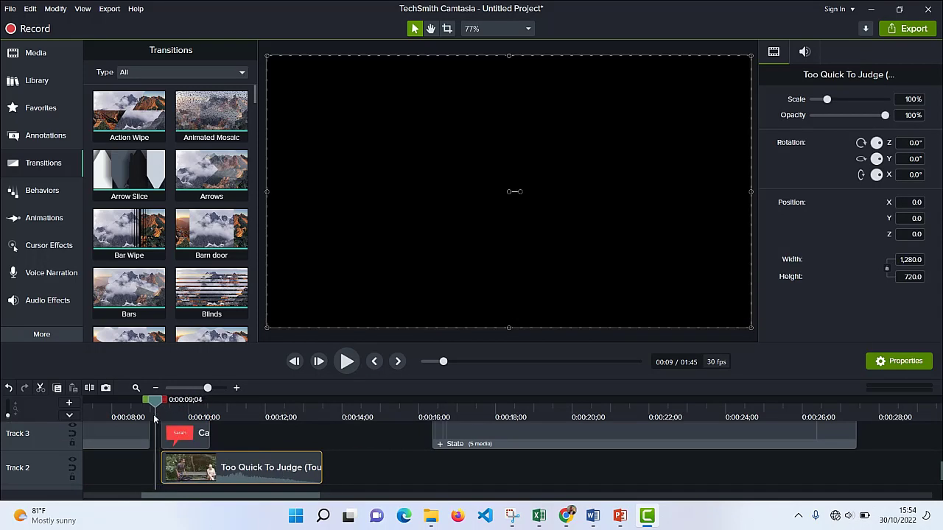
pyautogui.click(347, 362)
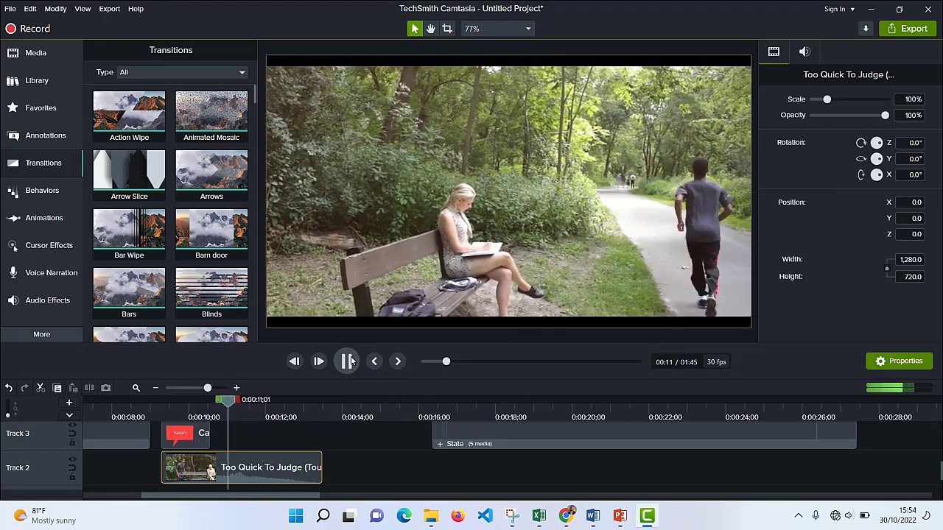
pyautogui.click(347, 361)
# Step: Add the Animated Mosaic transition to the start of the Too Quick To Judge clip on Track 2 at 0:00:09;09
pyautogui.moveTo(250, 407); pyautogui.dragTo(162, 426)
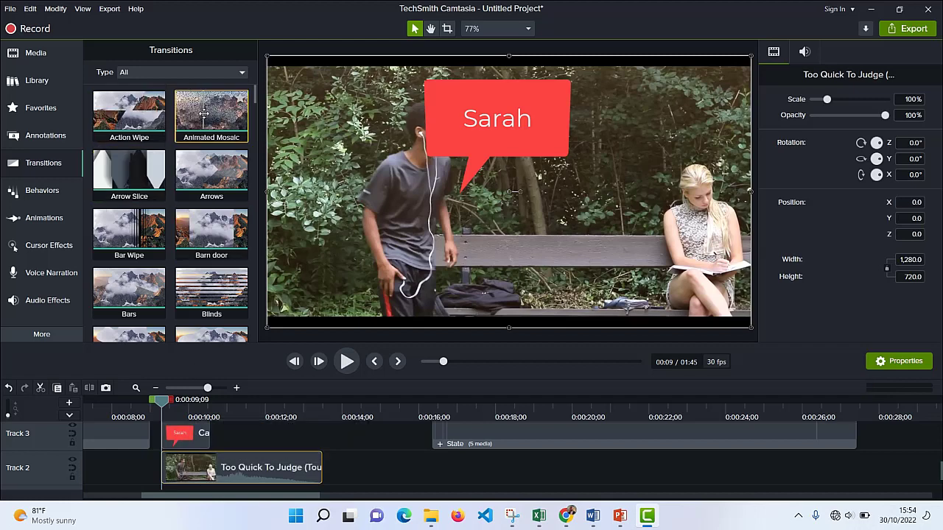
pyautogui.moveTo(212, 110); pyautogui.dragTo(171, 465)
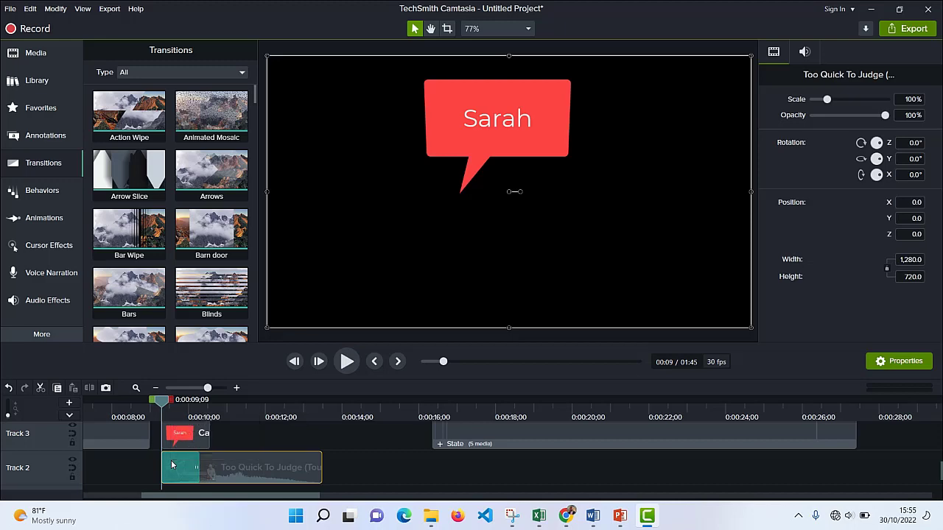
# Step: Play the timeline from 0:00:09;09 to preview the Animated Mosaic transition on the Track 2 clip
pyautogui.click(347, 362)
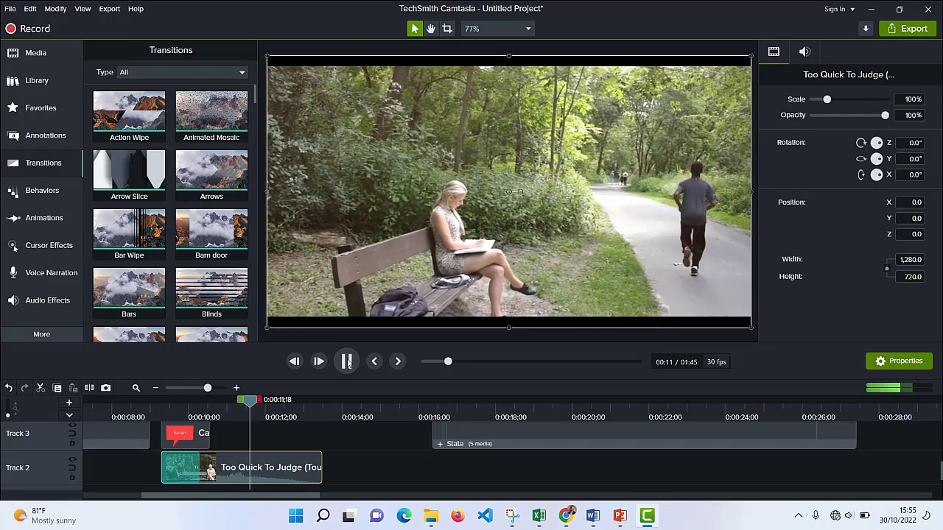
pyautogui.click(347, 362)
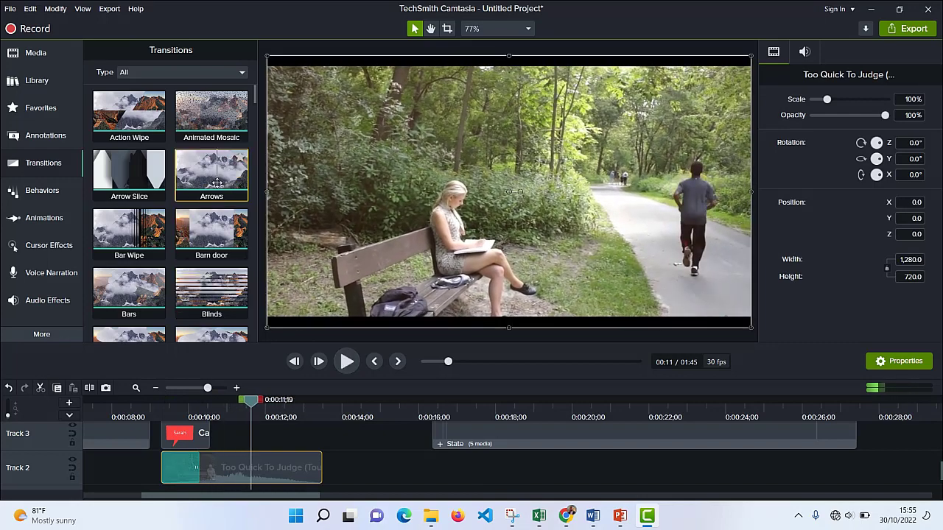
# Step: Add the Arrows transition to the end of the Too Quick To Judge clip on Track 2 and preview it
pyautogui.moveTo(215, 178); pyautogui.dragTo(303, 472)
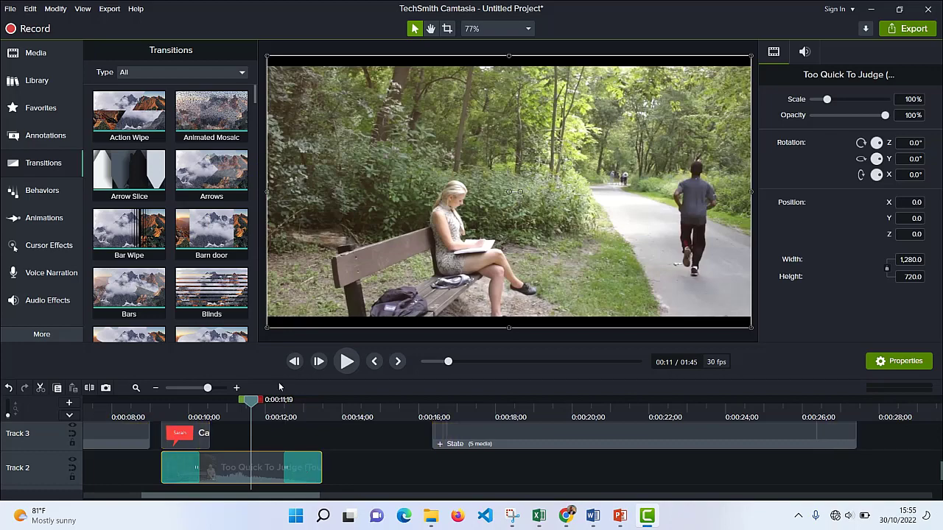
pyautogui.click(352, 362)
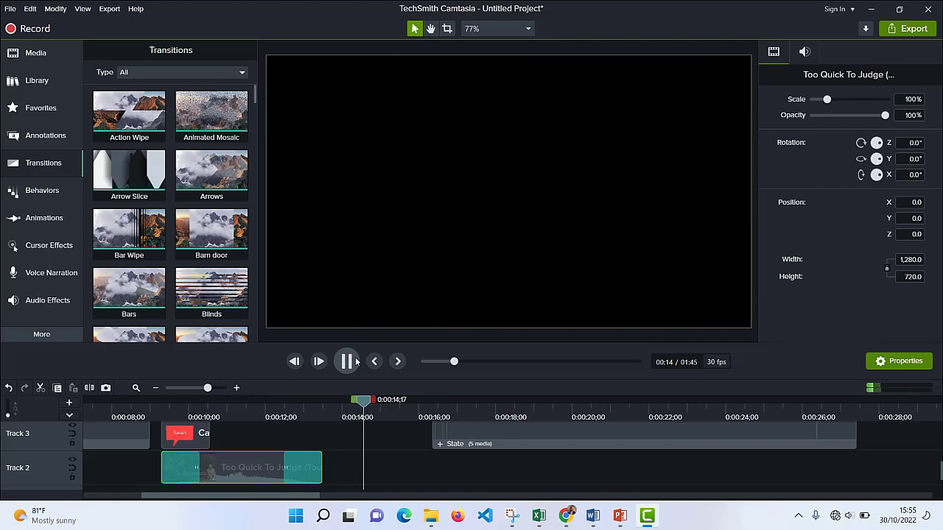
pyautogui.press('space')
# Step: Replace the start transition of the Track 2 clip with Blur Zoom and preview it from 0:00:09;04
pyautogui.scroll(-6, 203, 280)
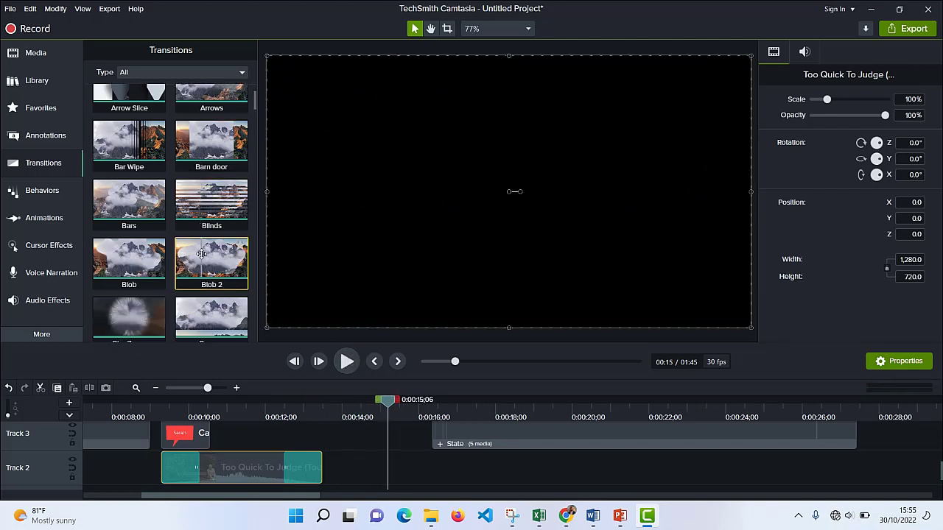
pyautogui.scroll(3, 201, 254)
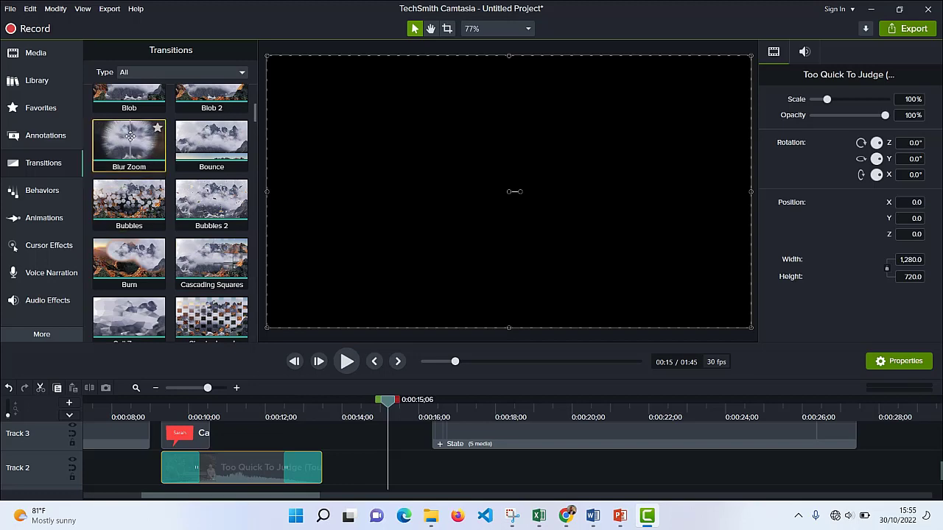
pyautogui.moveTo(156, 151); pyautogui.dragTo(171, 465)
pyautogui.moveTo(391, 405); pyautogui.dragTo(155, 442)
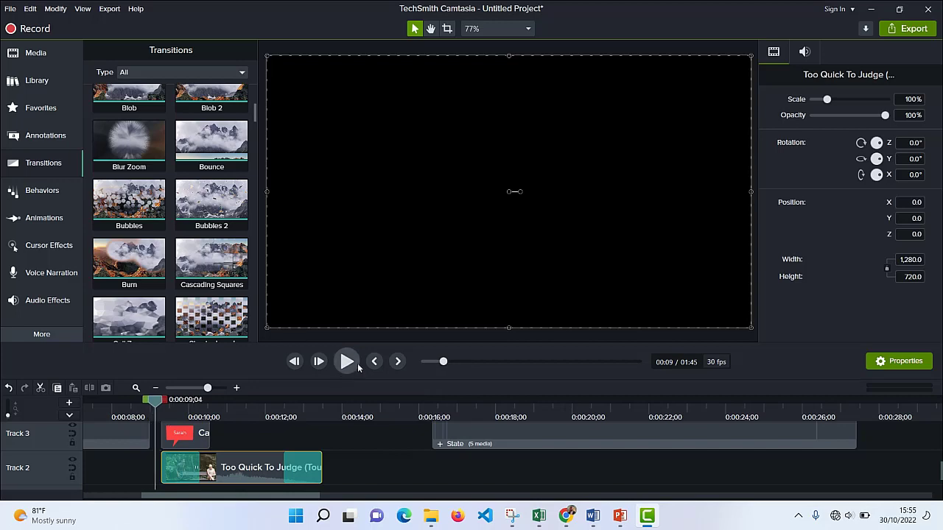
pyautogui.click(357, 365)
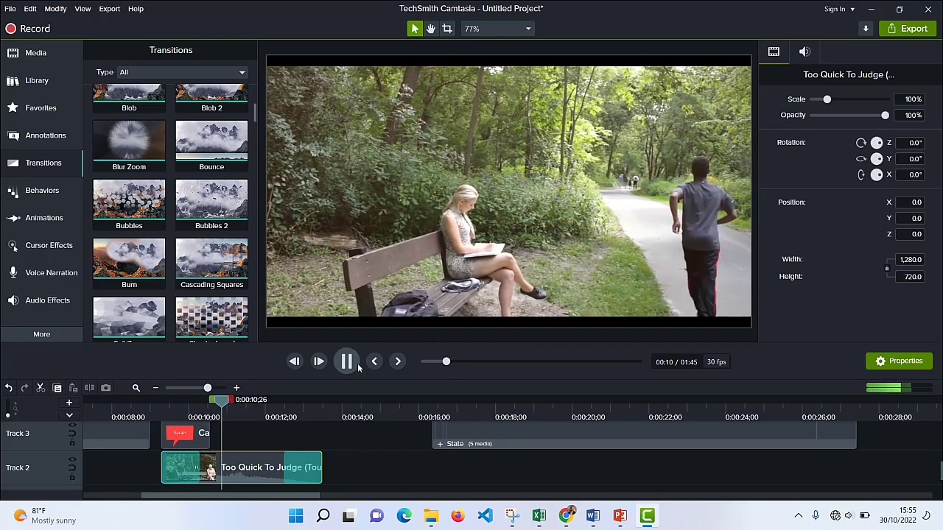
pyautogui.click(346, 361)
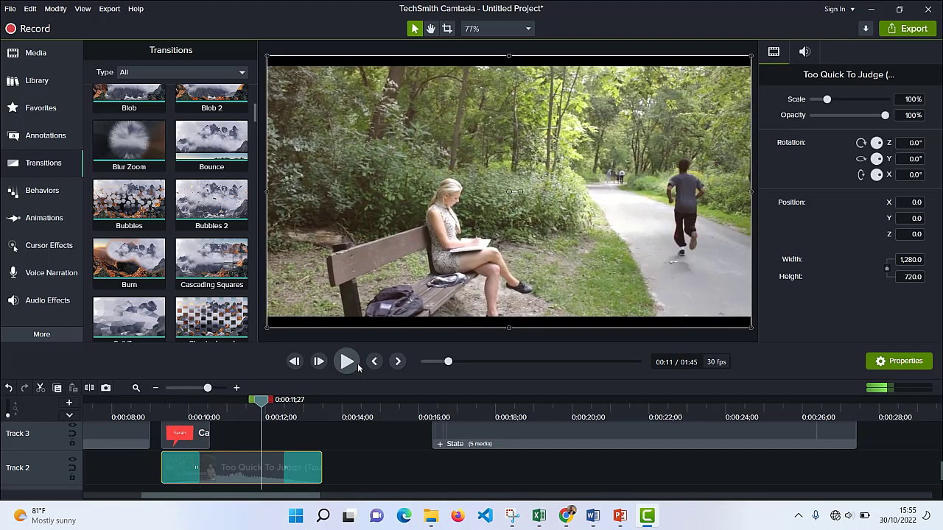
# Step: Apply the Pop Up behavior to the speech-bubble callout on Track 3 and preview it from 0:00:09;07
pyautogui.click(44, 191)
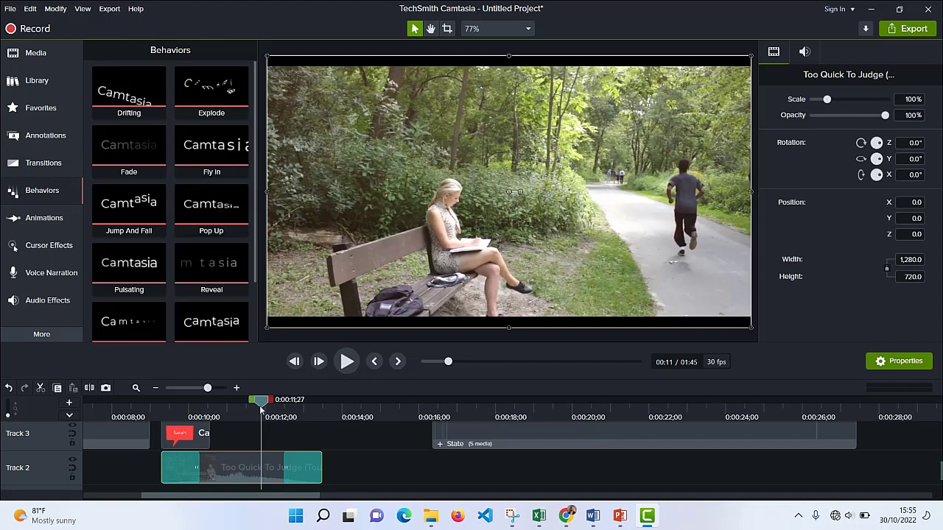
pyautogui.moveTo(262, 404); pyautogui.dragTo(164, 403)
pyautogui.click(187, 441)
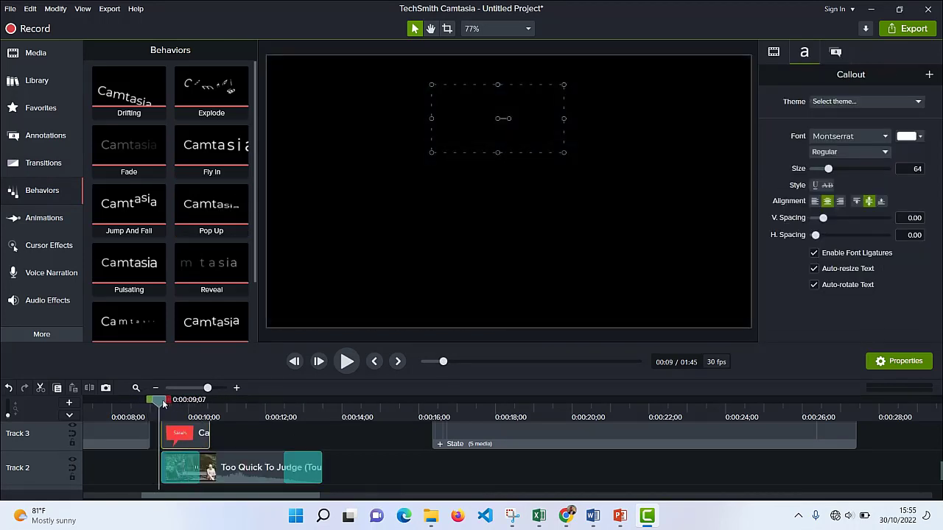
pyautogui.moveTo(242, 189); pyautogui.dragTo(184, 436)
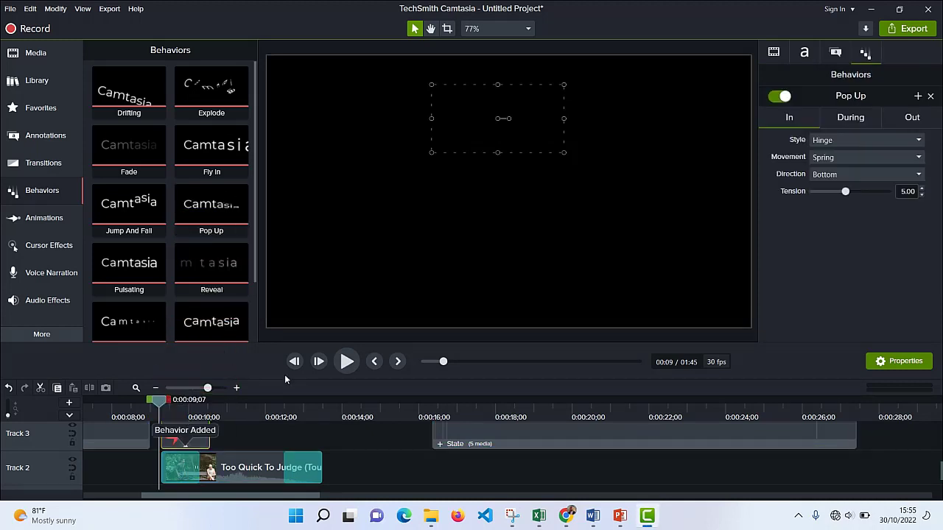
pyautogui.click(345, 370)
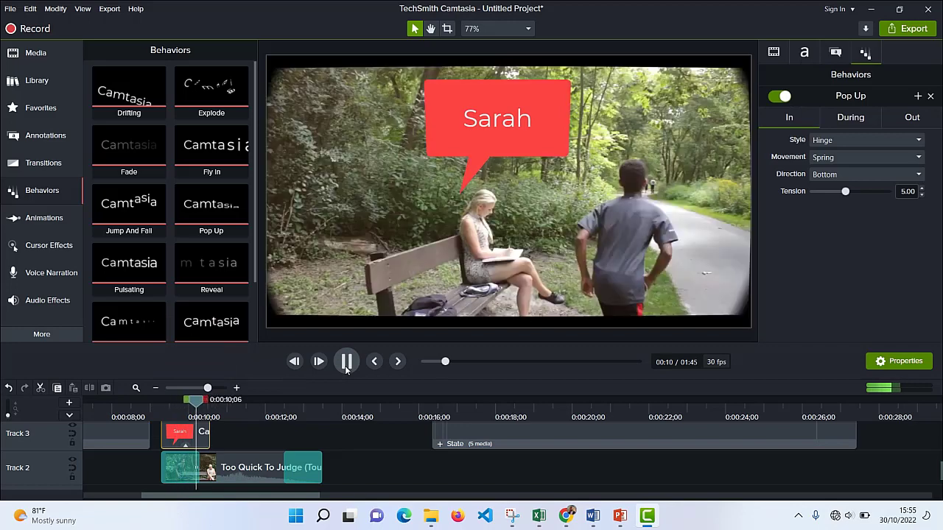
pyautogui.press('space')
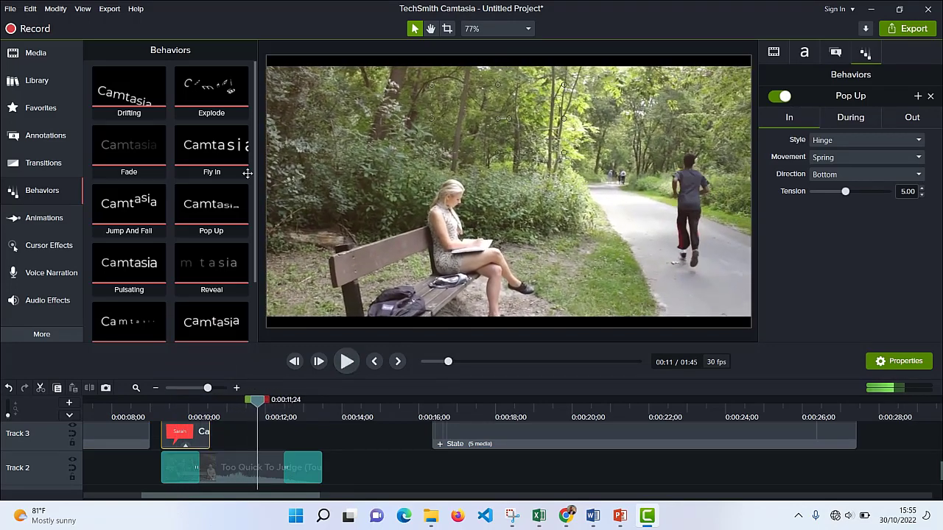
# Step: Add the Explode behavior to the speech-bubble callout on Track 3 and preview it from 0:00:09;09
pyautogui.moveTo(209, 85); pyautogui.dragTo(184, 435)
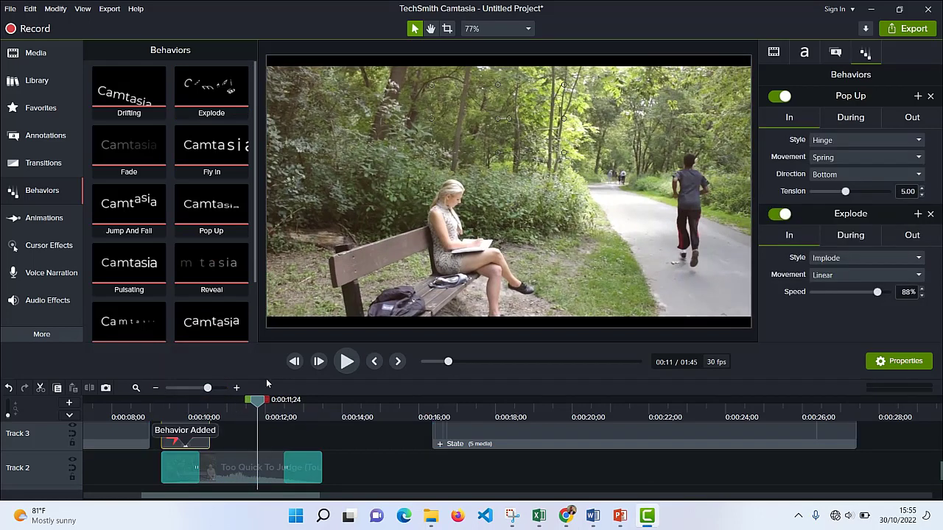
pyautogui.moveTo(261, 399); pyautogui.dragTo(159, 426)
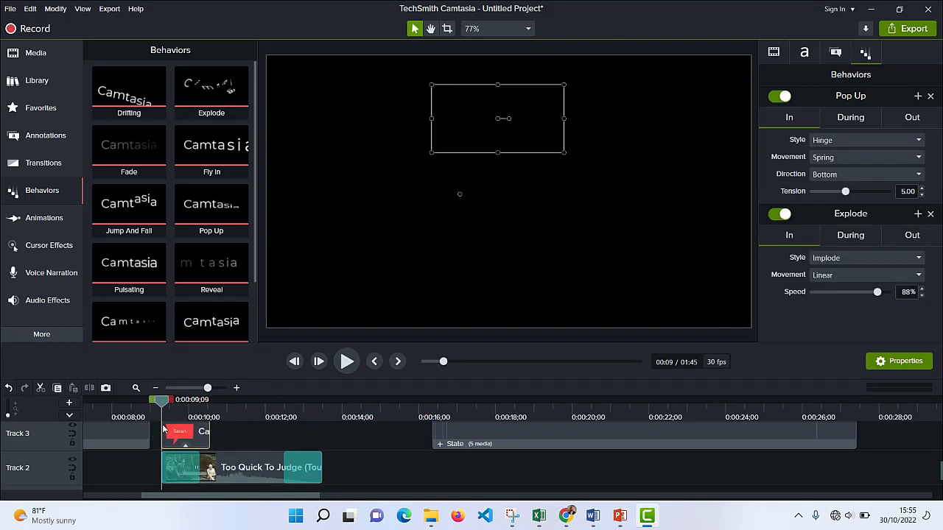
pyautogui.click(347, 362)
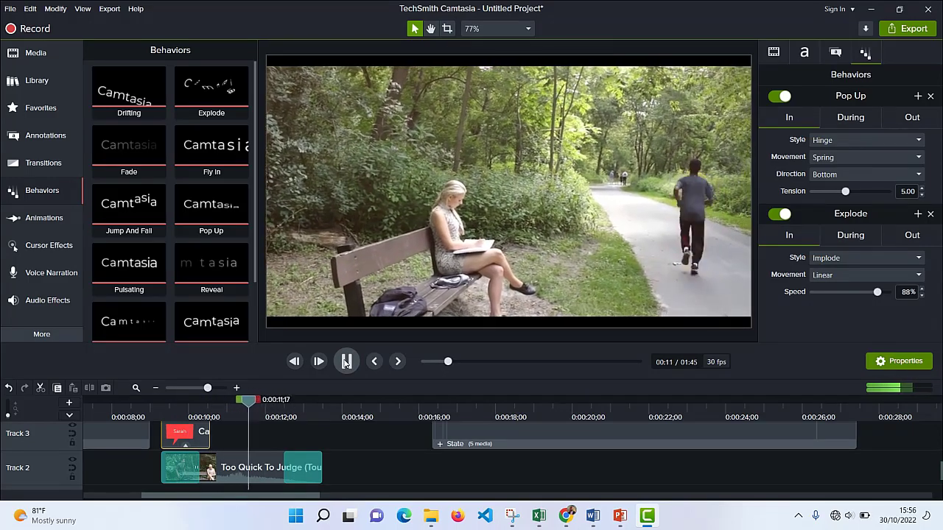
pyautogui.click(344, 363)
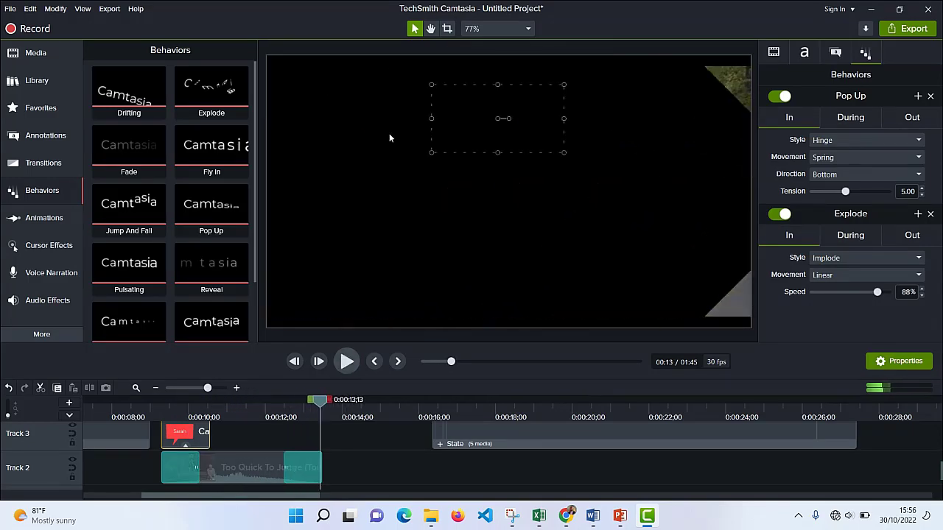
# Step: Show the animation options and try to apply the Spotlight cursor effect to the Too Quick To Judge clip on Track 2
pyautogui.click(56, 219)
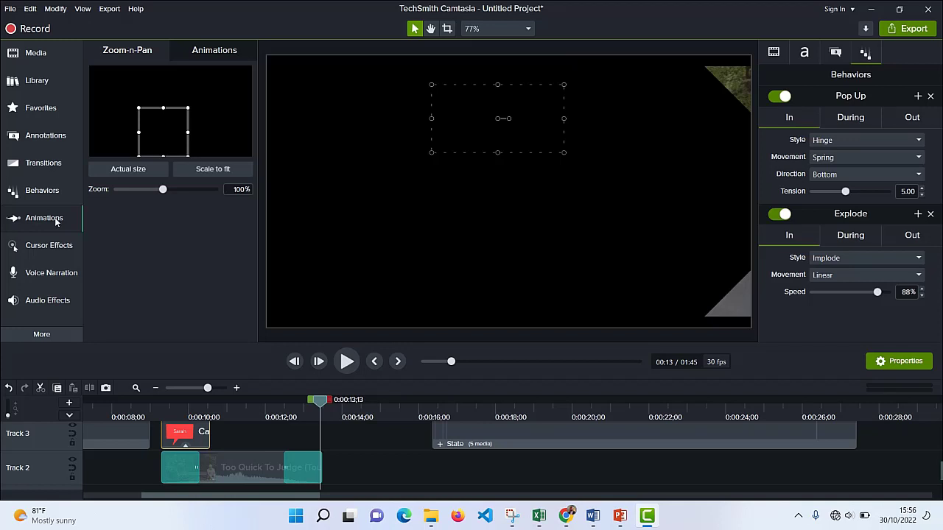
pyautogui.click(57, 250)
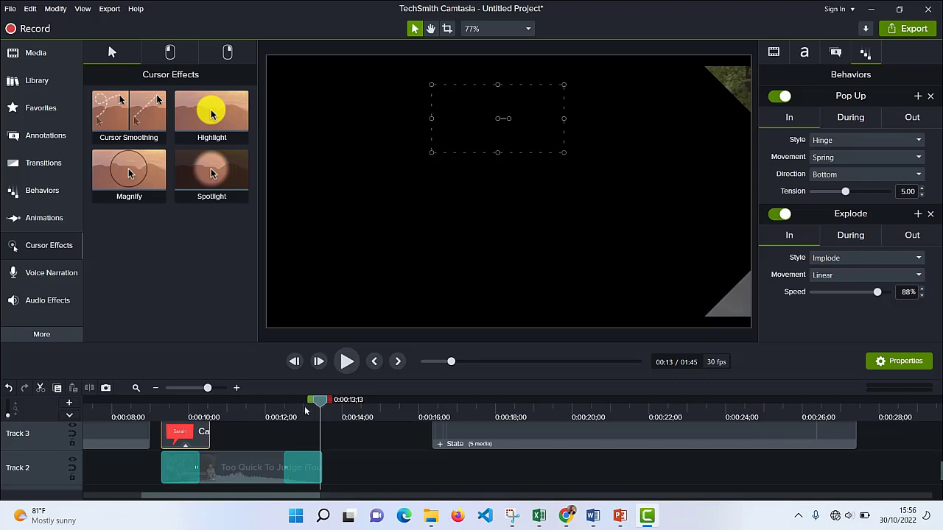
pyautogui.click(235, 411)
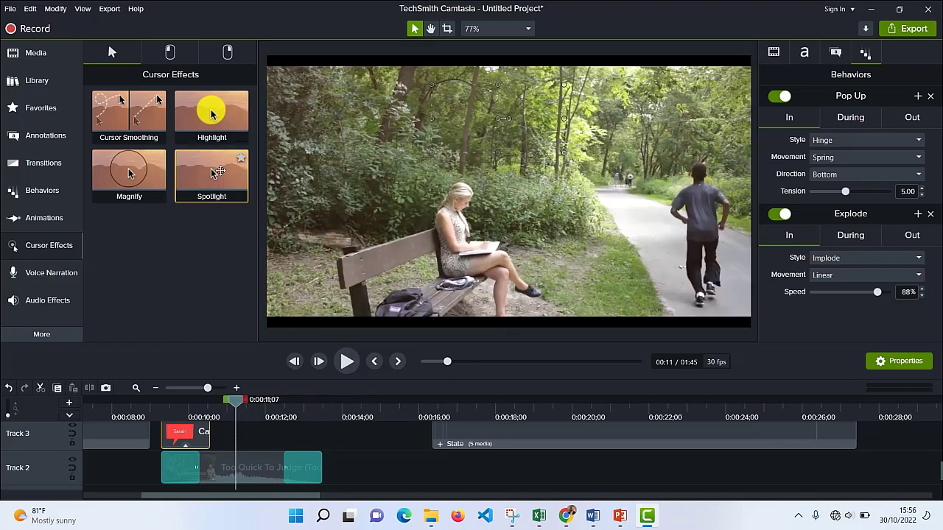
pyautogui.moveTo(216, 171); pyautogui.dragTo(260, 460)
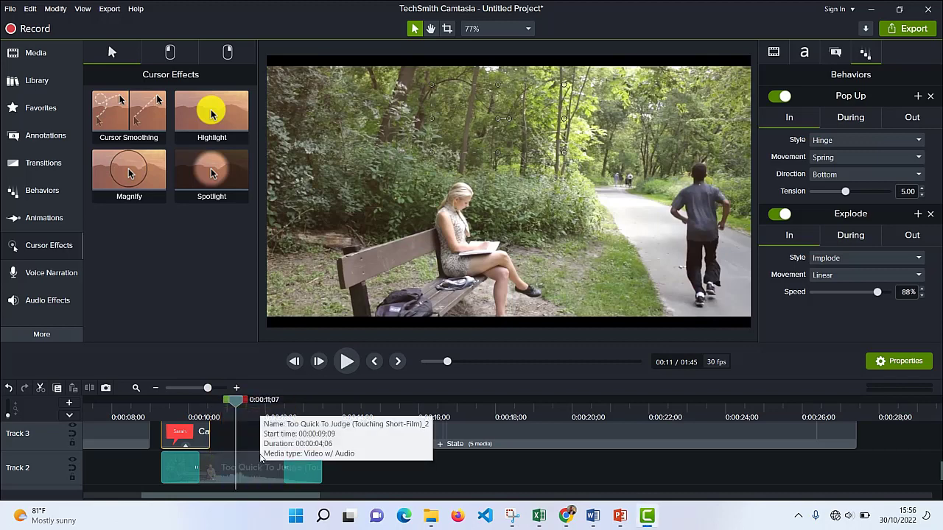
pyautogui.scroll(1, 255, 436)
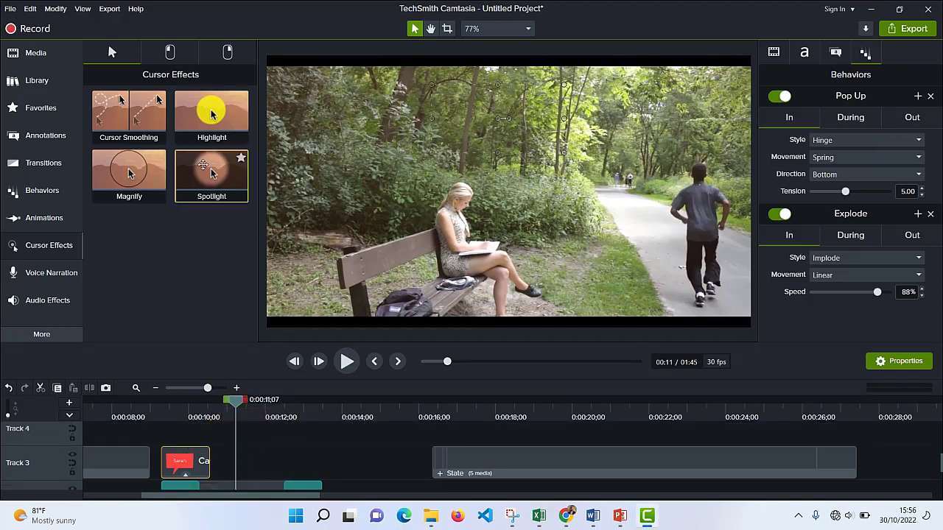
pyautogui.moveTo(202, 164); pyautogui.dragTo(470, 211)
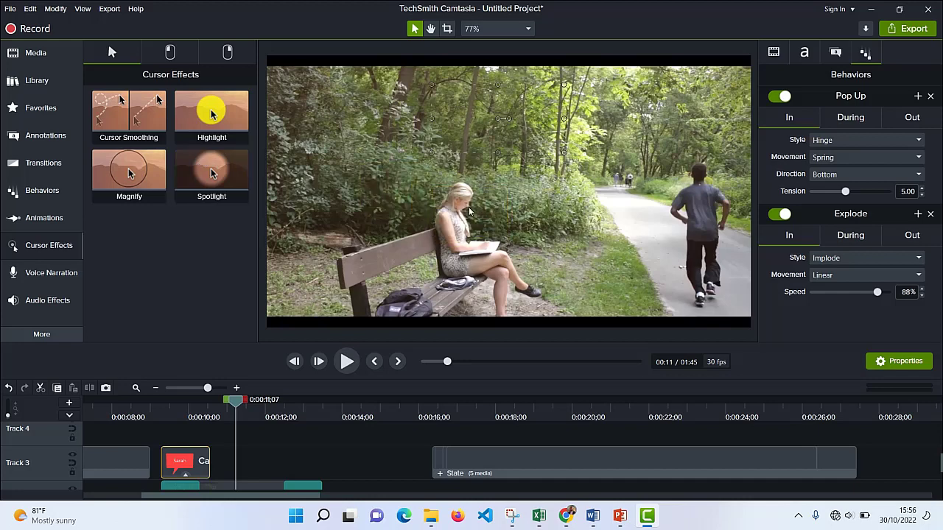
pyautogui.scroll(-1, 290, 434)
pyautogui.click(253, 441)
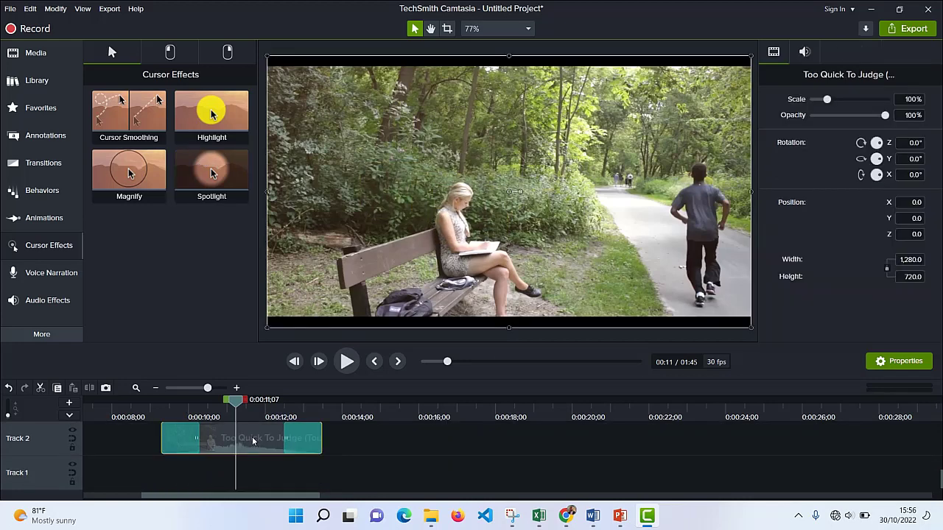
pyautogui.moveTo(211, 174); pyautogui.dragTo(241, 438)
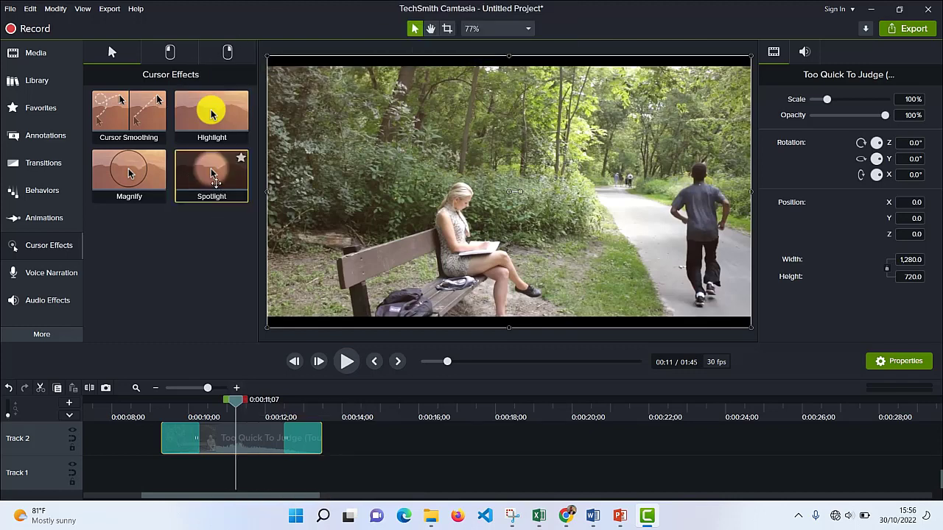
pyautogui.moveTo(214, 179); pyautogui.dragTo(262, 446)
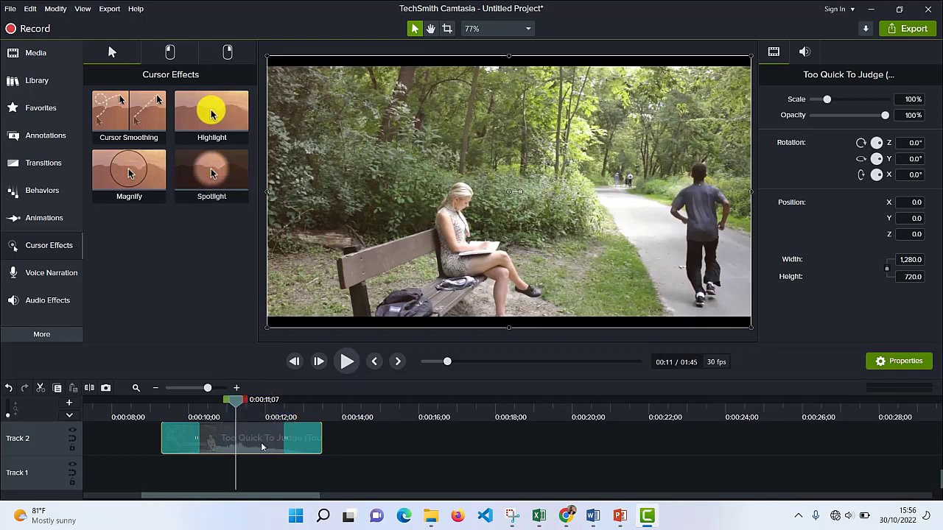
# Step: Record a voice narration of about 7 seconds starting at 0:00:11;07 and save it as the m4a file Narration 6
pyautogui.click(44, 276)
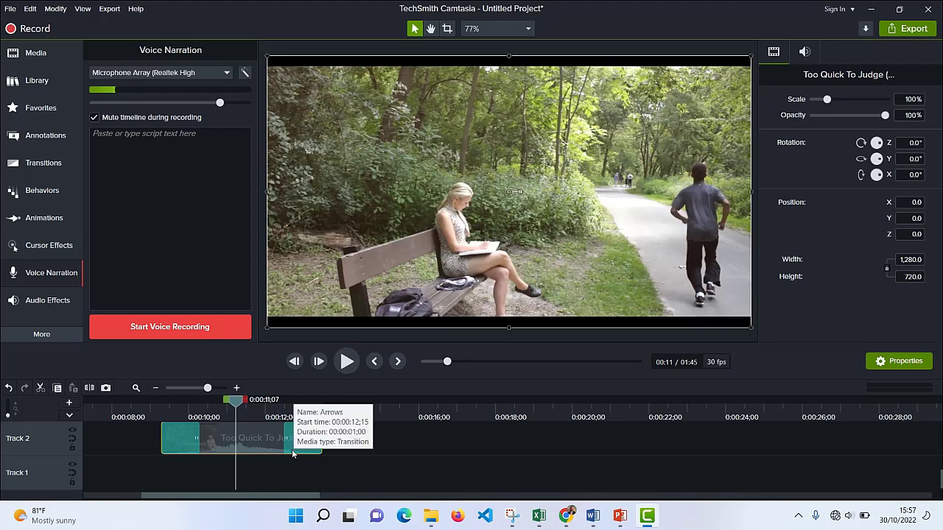
pyautogui.click(171, 327)
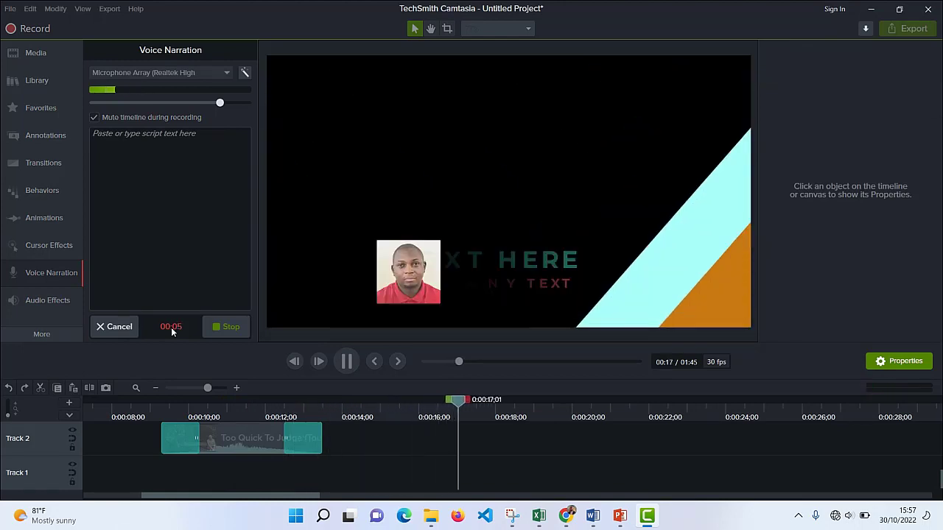
pyautogui.click(217, 329)
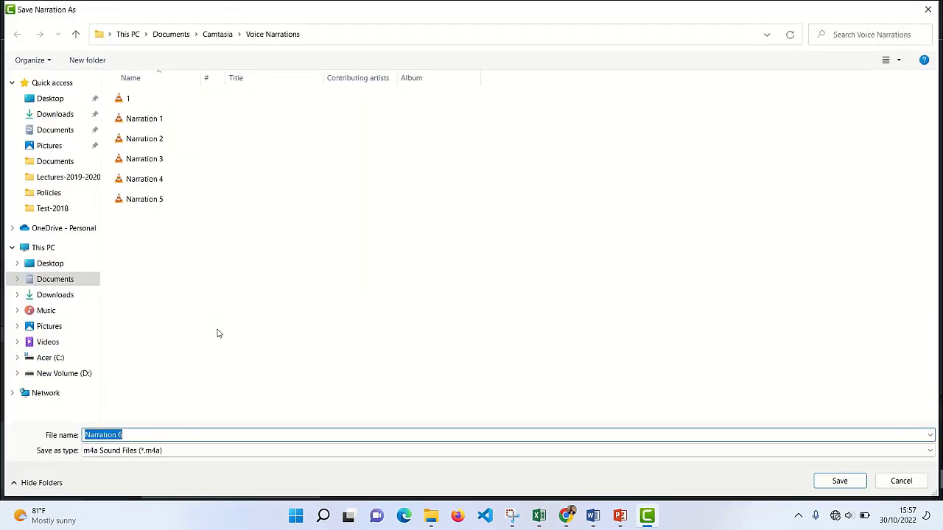
pyautogui.click(839, 481)
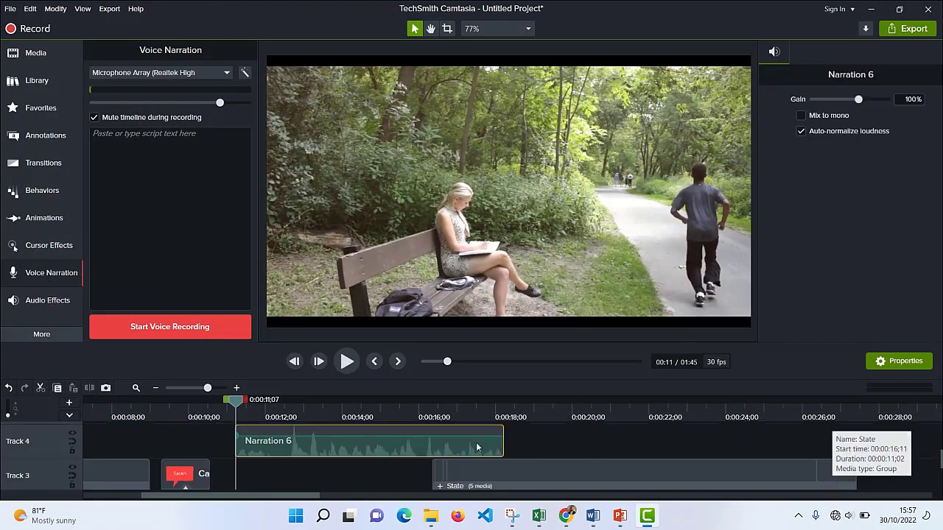
# Step: Play the timeline from just before the Narration 6 clip on Track 4 to listen to the recording
pyautogui.moveTo(232, 400); pyautogui.dragTo(219, 398)
pyautogui.click(346, 361)
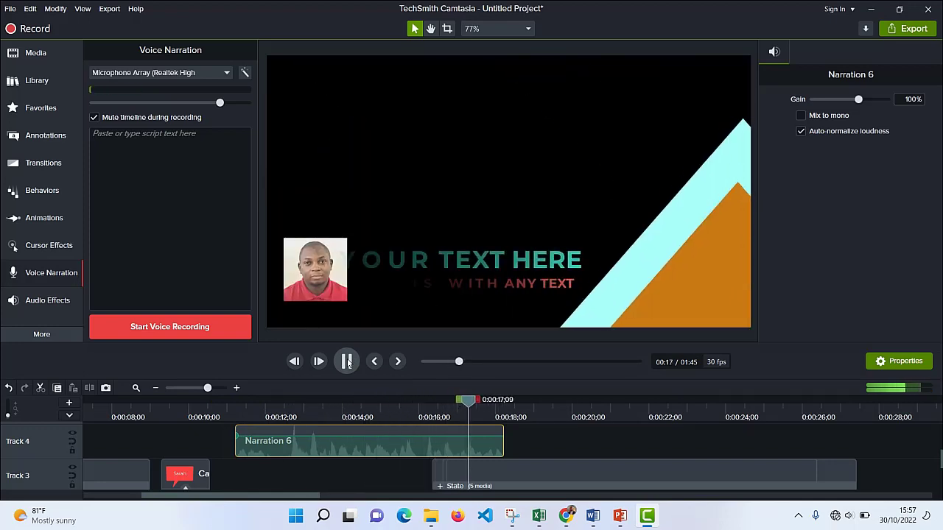
pyautogui.click(349, 362)
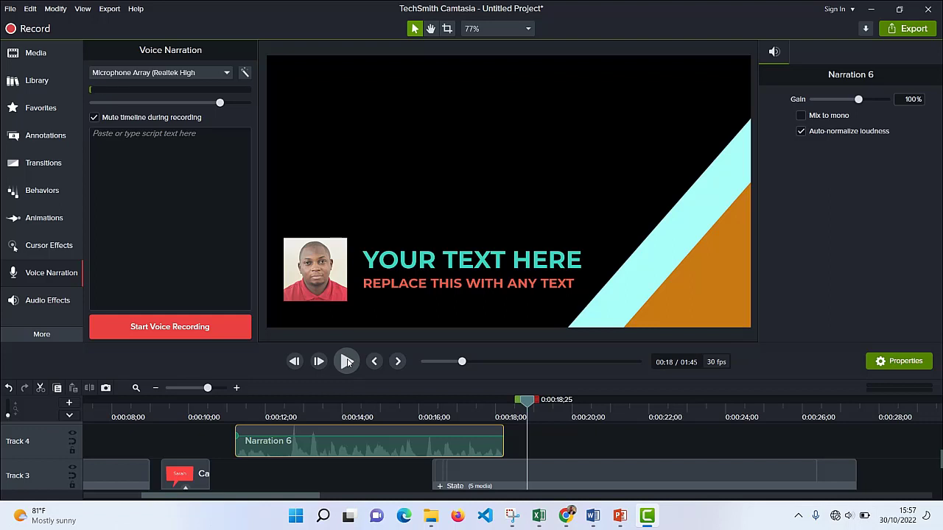
# Step: Show the available audio effects and review the project's export and save options without choosing one
pyautogui.click(45, 302)
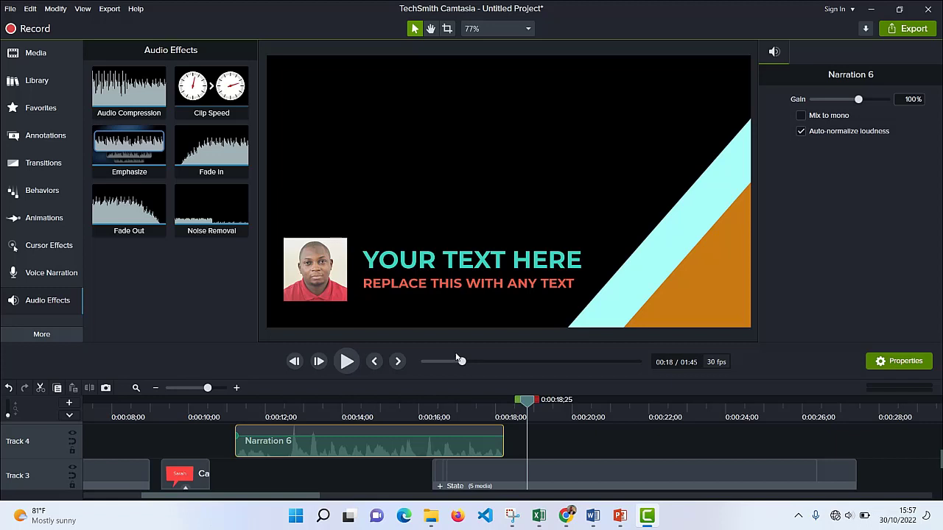
pyautogui.click(111, 14)
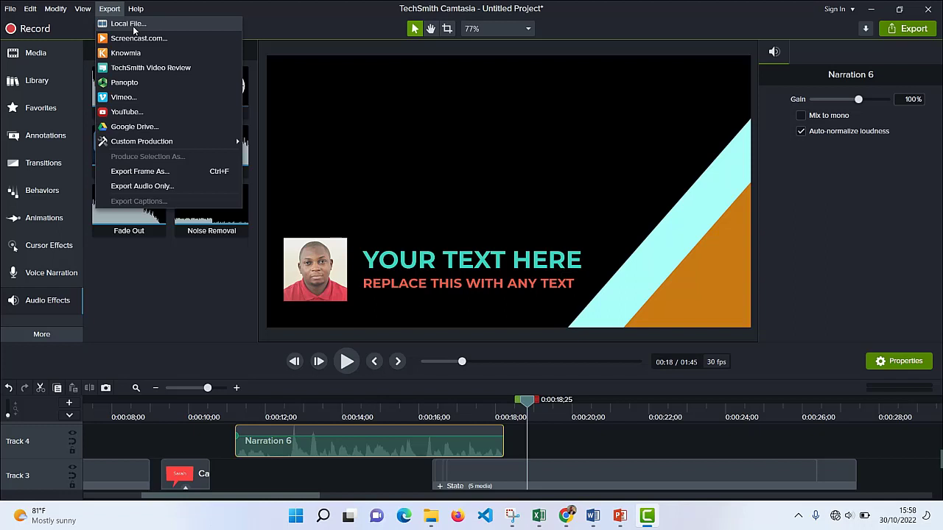
pyautogui.click(109, 9)
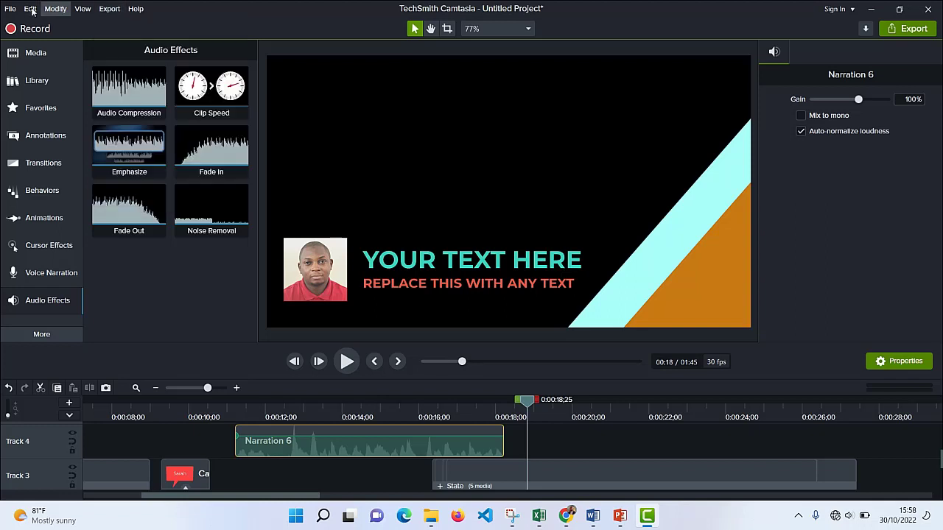
pyautogui.click(10, 9)
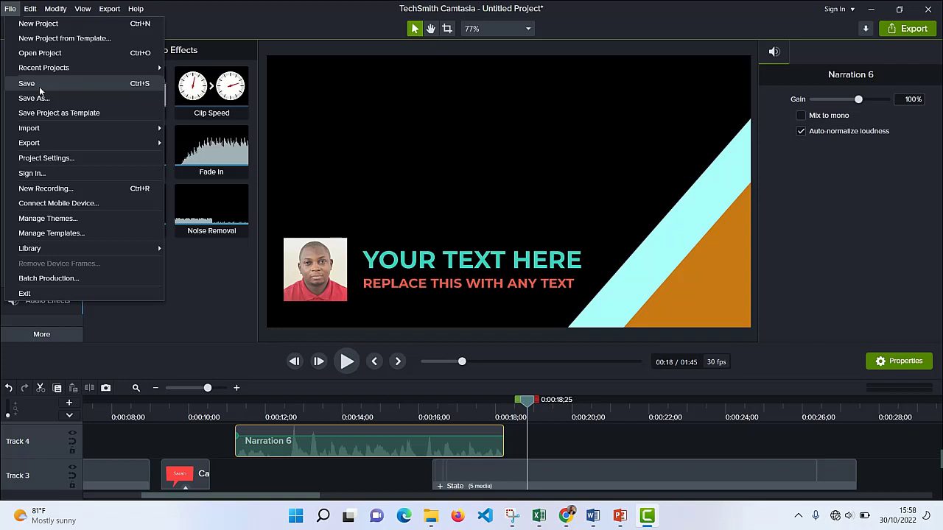
pyautogui.click(328, 24)
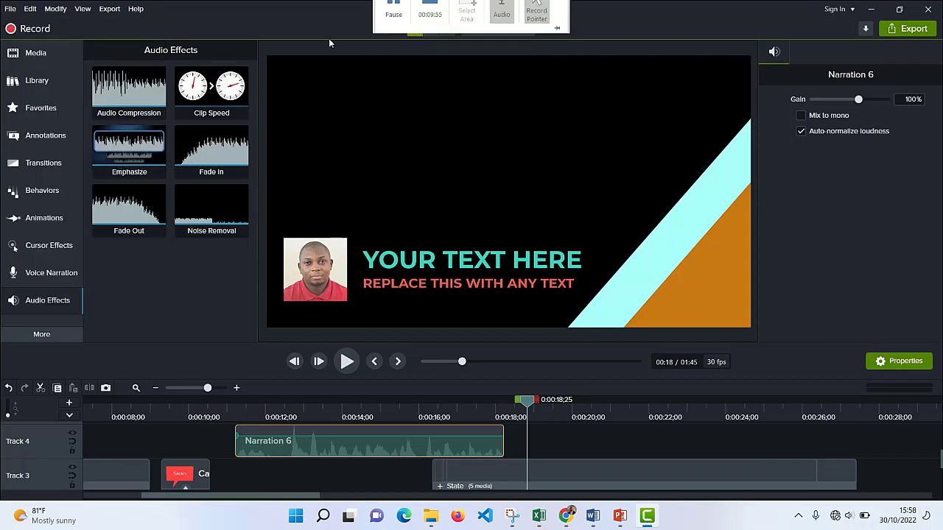